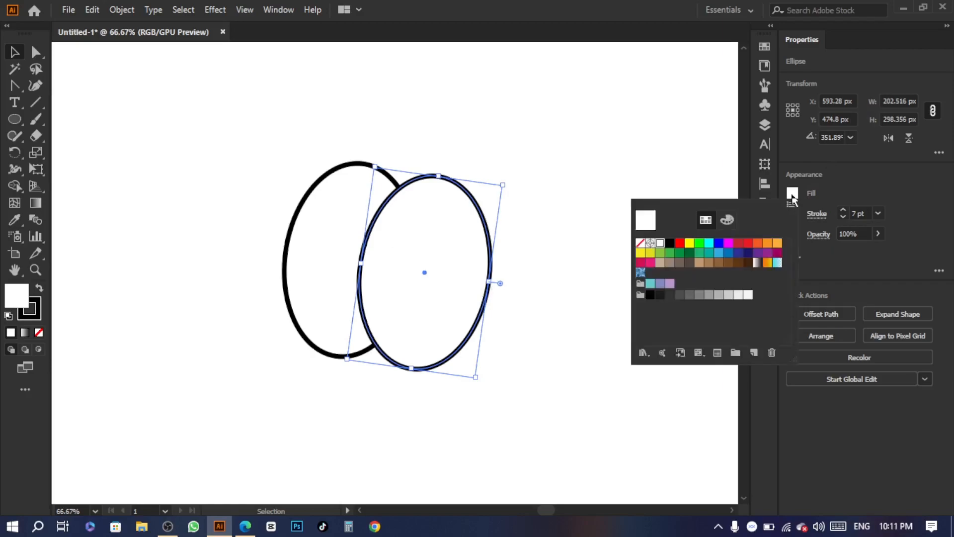
Step: Fill the front ellipse with the blue swatch and remove its stroke
click(728, 253)
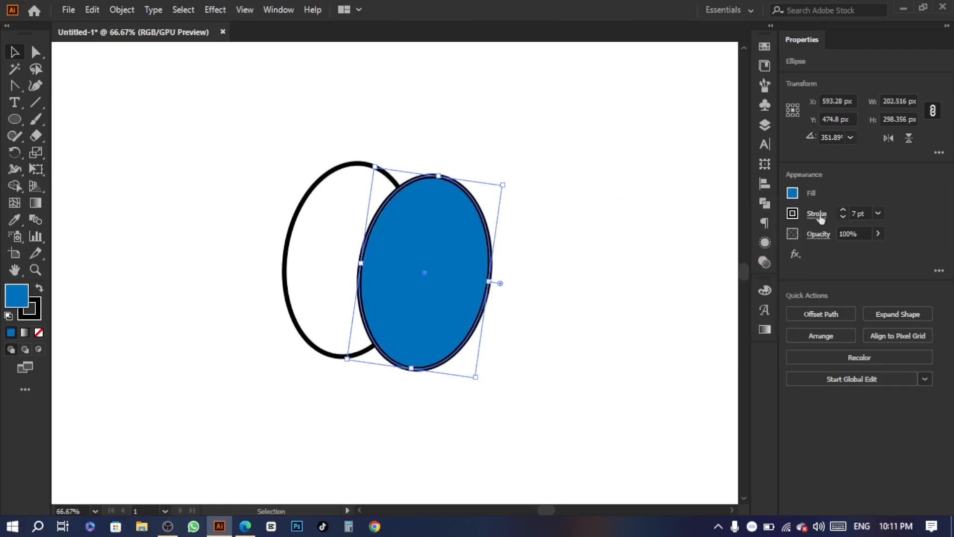
click(842, 217)
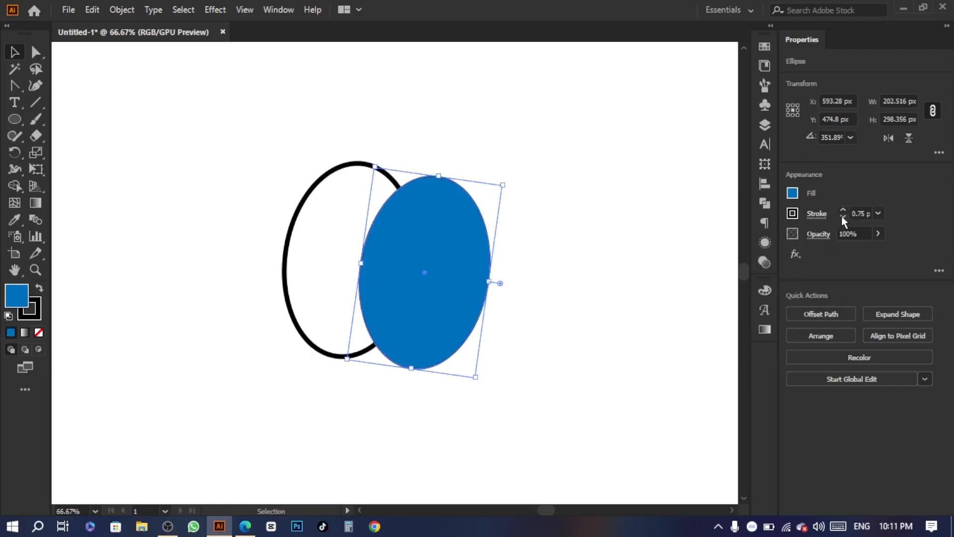
click(842, 216)
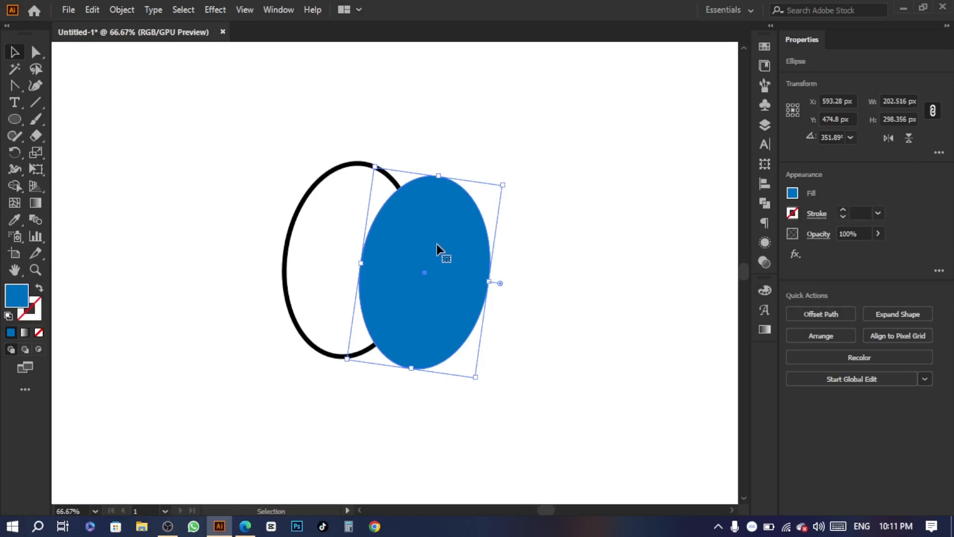
Step: Apply a gradient fill to the blue ellipse with blue as its starting colour
click(764, 329)
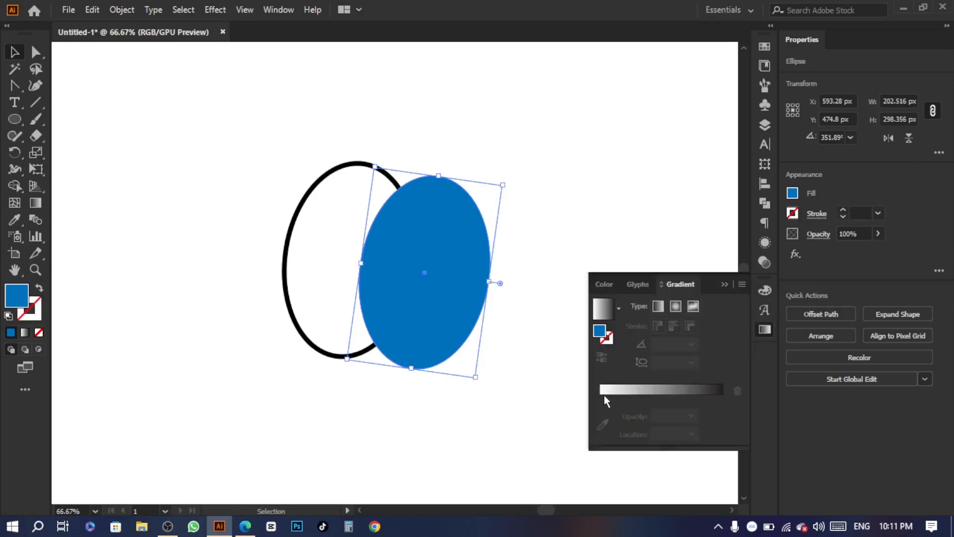
drag(600, 334, 616, 449)
click(600, 415)
drag(634, 416, 586, 421)
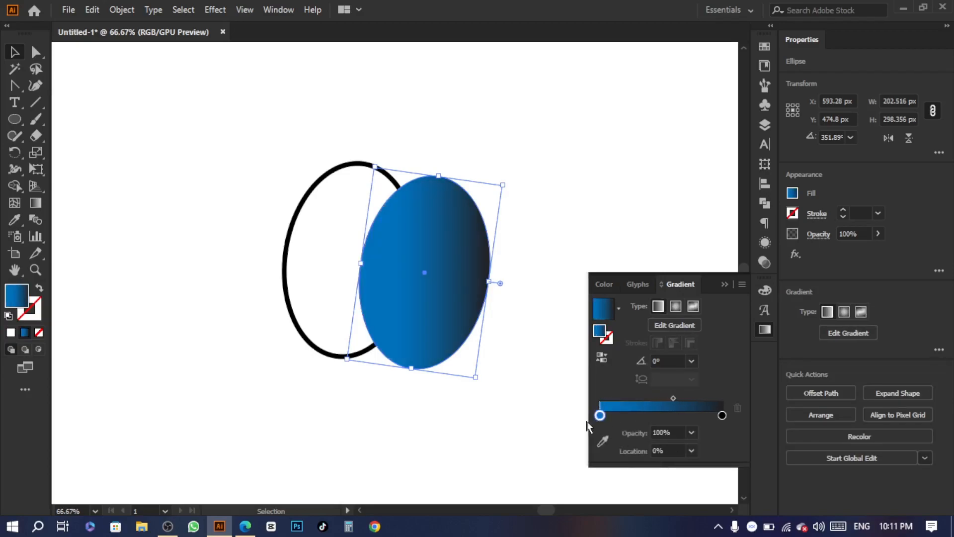
Step: Set the gradient's black end stop to blue and make the gradient radial
double_click(721, 415)
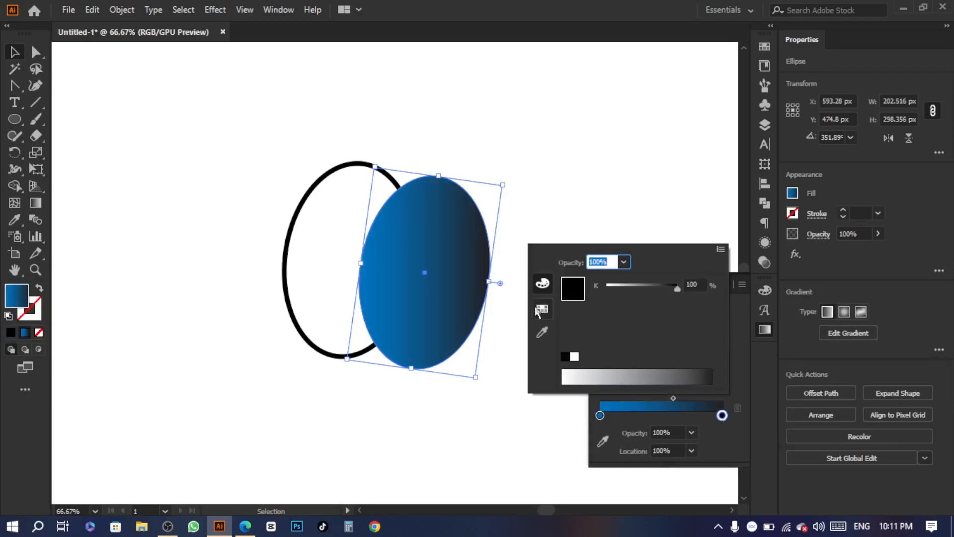
click(542, 309)
click(627, 288)
click(723, 415)
click(676, 307)
Step: Change the radial gradient's centre stop to teal 00abc1
double_click(599, 415)
click(542, 283)
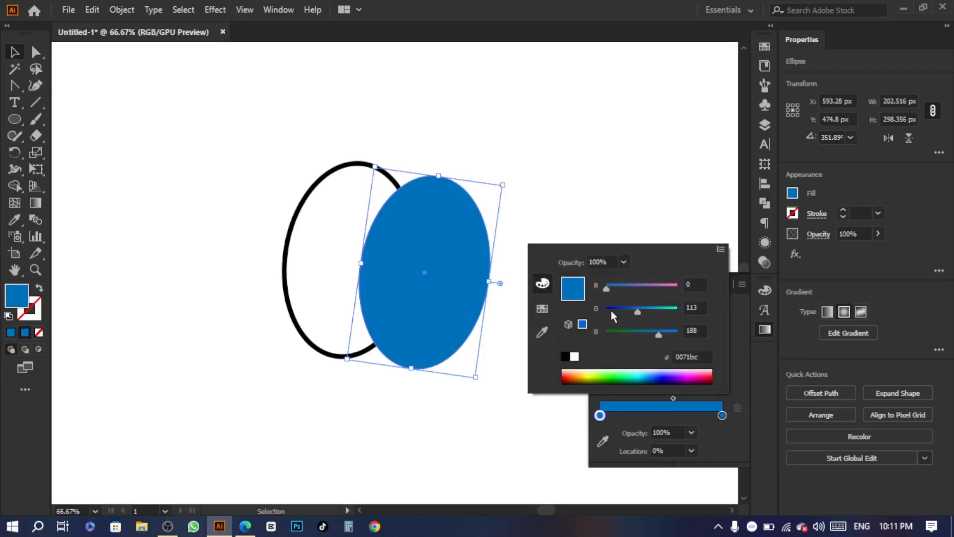
mouse_move(643, 314)
mouse_down()
mouse_move(655, 312)
mouse_move(662, 335)
mouse_up()
click(427, 257)
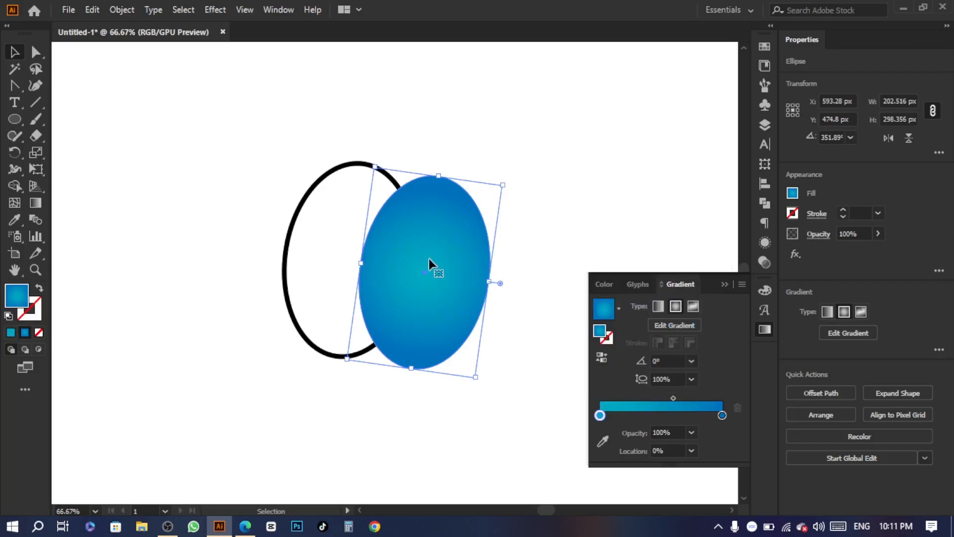
Step: Shrink the teal centre of the radial gradient and place it in the lower part of the ellipse
key(g)
click(424, 272)
mouse_move(416, 330)
mouse_down()
mouse_move(457, 346)
mouse_move(404, 324)
mouse_up()
mouse_move(428, 293)
mouse_down()
mouse_move(439, 281)
mouse_move(429, 292)
mouse_up()
drag(378, 319, 372, 315)
key(v)
key(g)
drag(448, 349, 452, 337)
drag(376, 304, 372, 303)
drag(411, 373, 372, 330)
ctrl+click(562, 345)
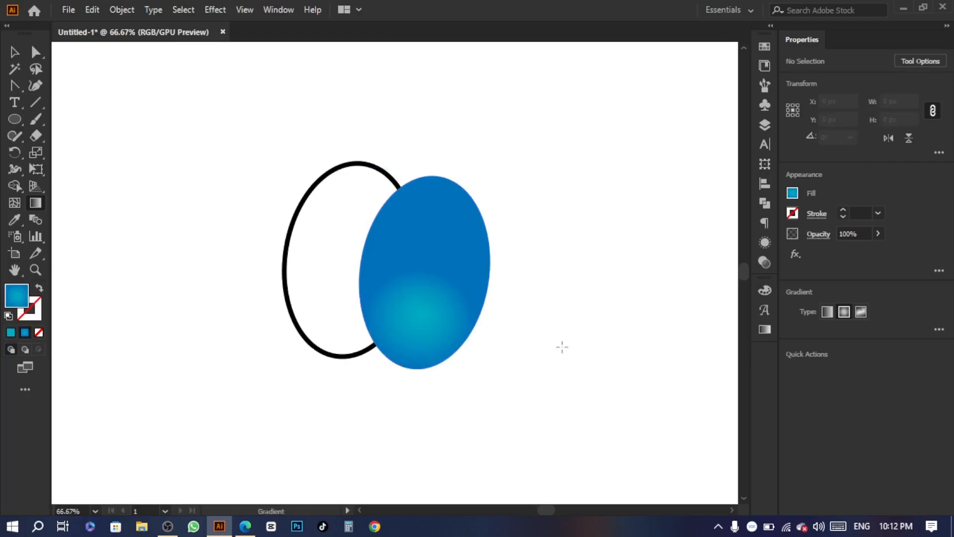
Step: Move the blue ellipse over the upper part of the outlined ellipse and scale it down to about 164 × 242 px
key(v)
click(437, 340)
click(368, 165)
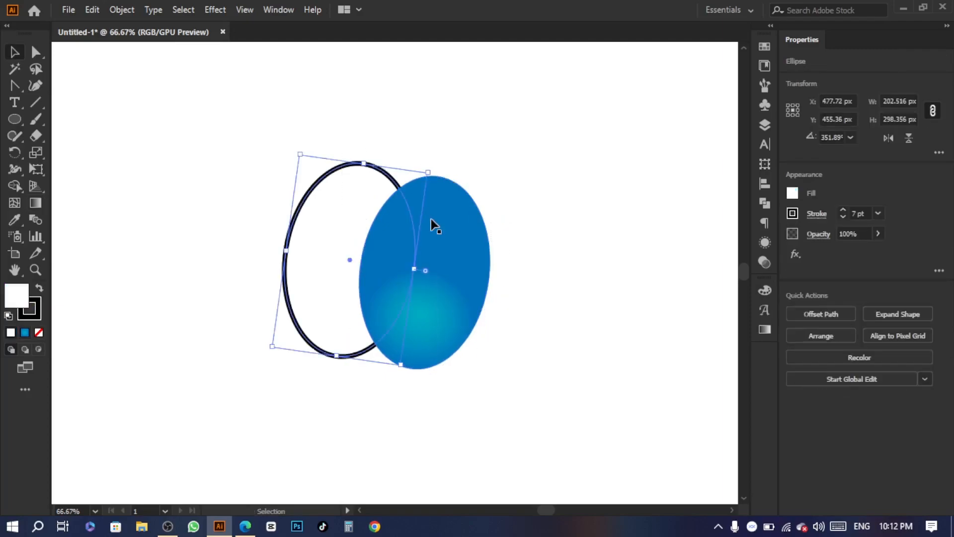
click(253, 256)
drag(450, 249, 375, 235)
drag(337, 354, 349, 315)
drag(352, 251, 367, 232)
Step: Place a smaller copy about 151 × 222 px inside the blue ellipse and set its opacity to 24%
click(427, 320)
click(345, 302)
click(878, 233)
drag(879, 250, 836, 250)
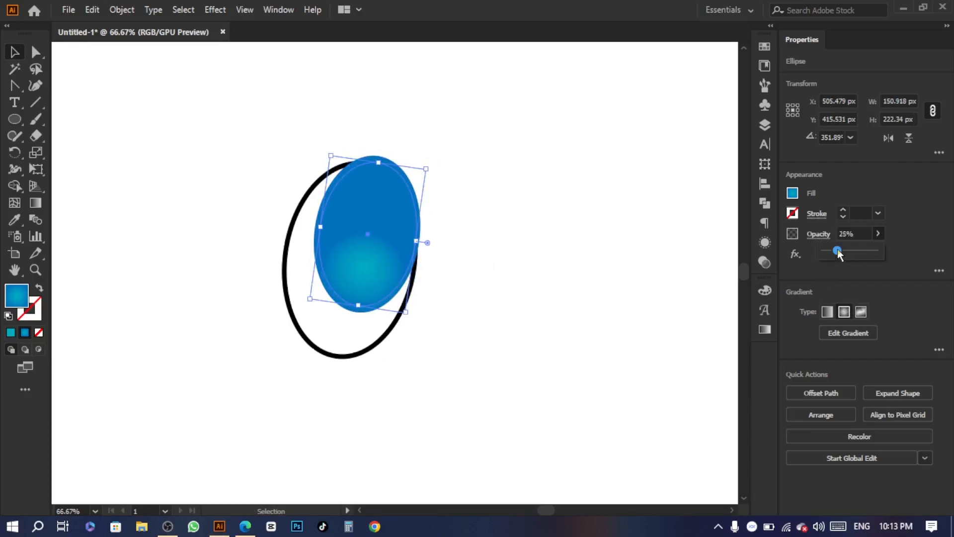
Step: Replace the gradient fill of the semi-transparent inner ellipse with the light blue swatch
click(765, 330)
click(764, 48)
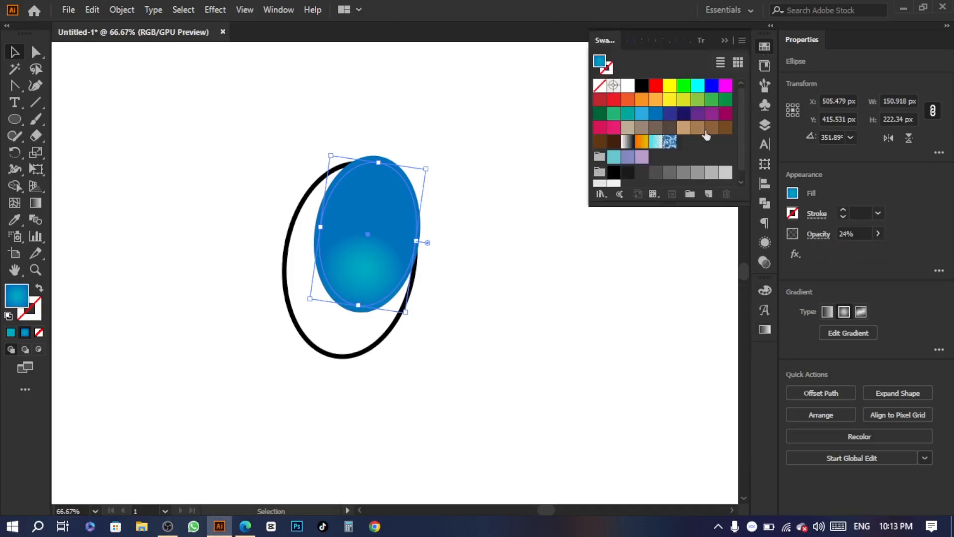
click(697, 85)
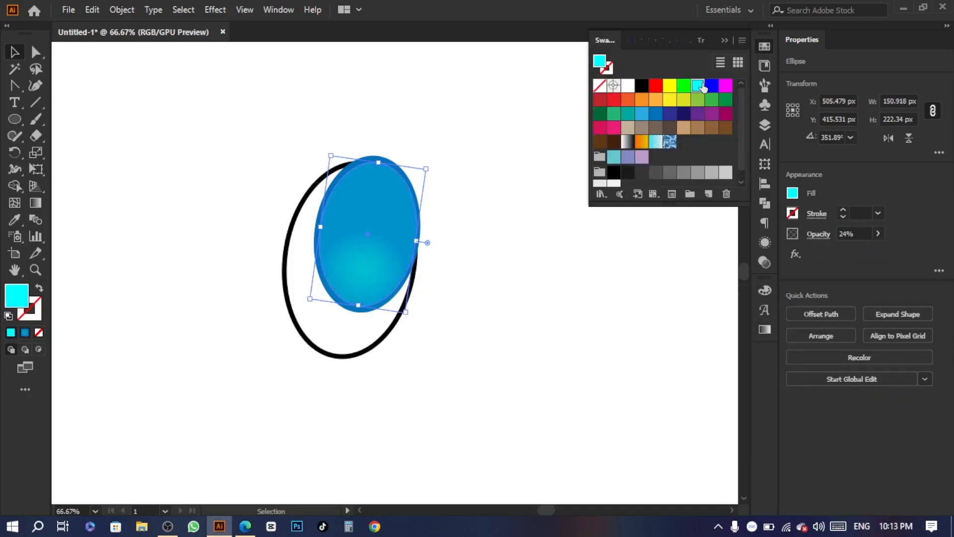
click(658, 117)
click(498, 243)
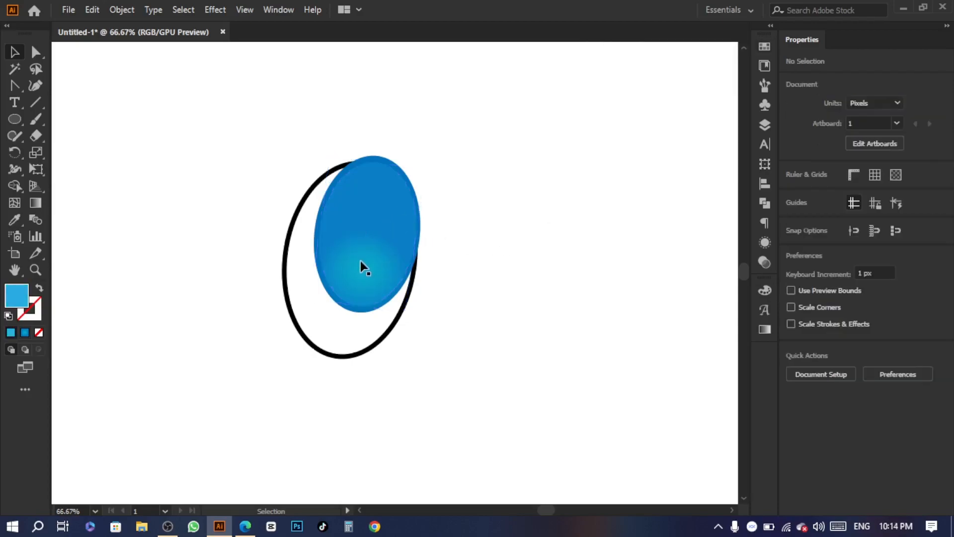
Step: Duplicate the larger blue ellipse beside the eye and set both gradient stops of the copy to black
drag(337, 308, 475, 325)
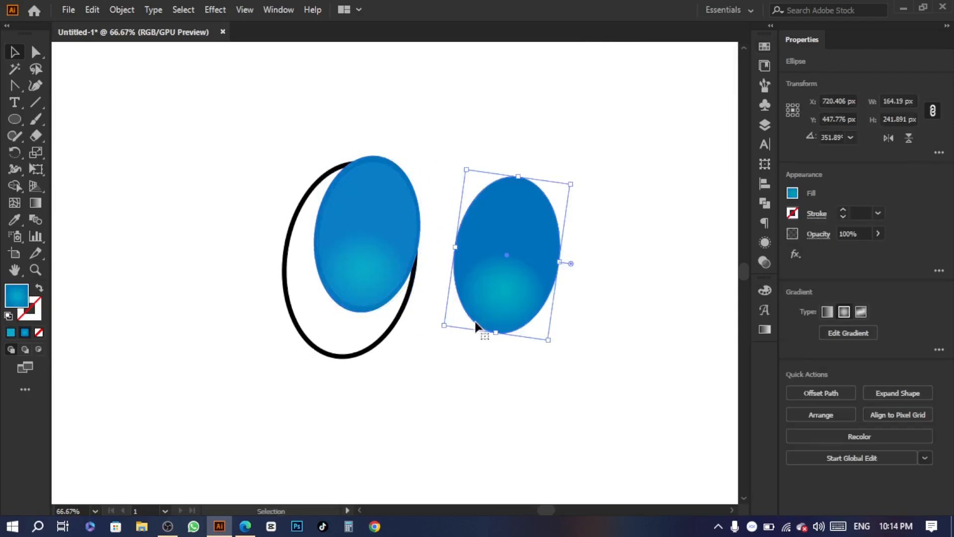
click(765, 329)
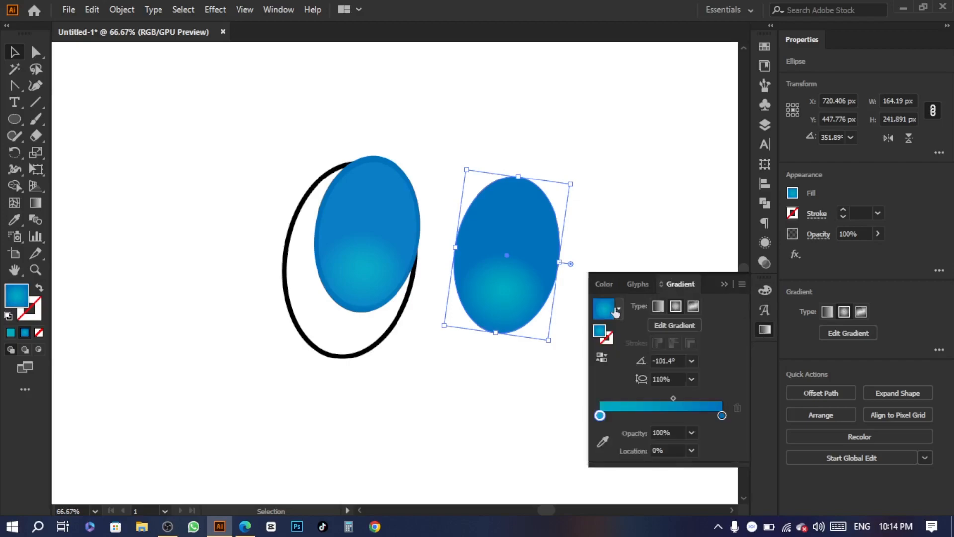
double_click(600, 416)
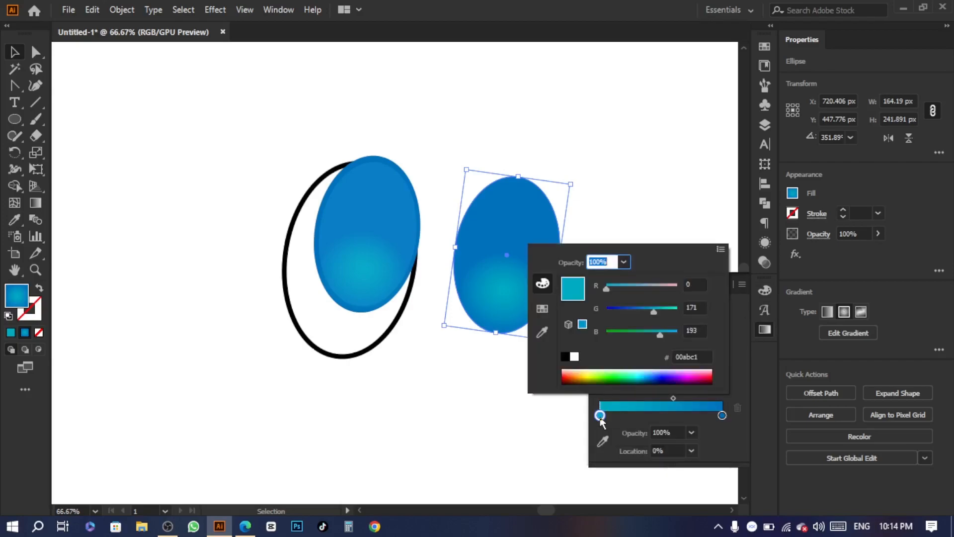
click(565, 357)
double_click(722, 415)
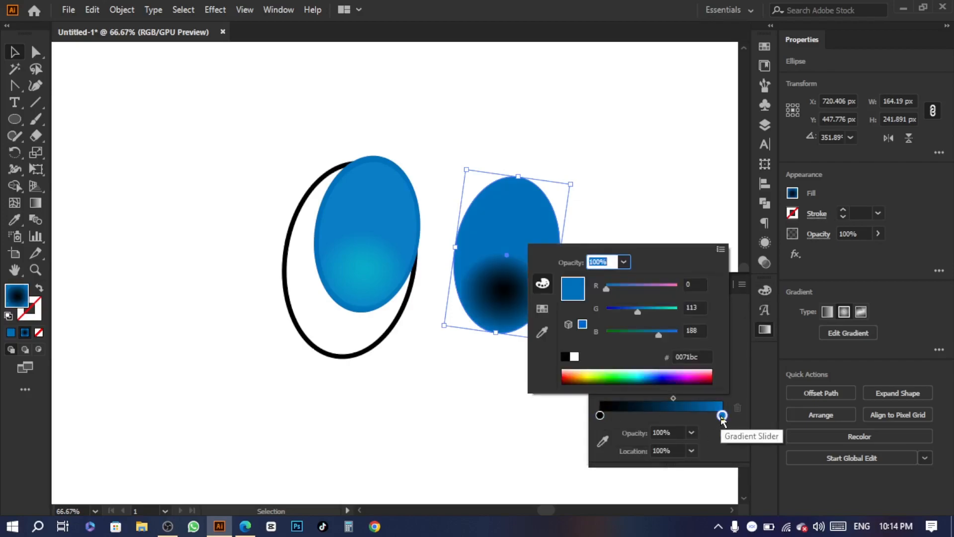
click(565, 357)
Step: Set the copy's gradient centre stop to white and shrink the highlight near the ellipse's lower edge
double_click(600, 415)
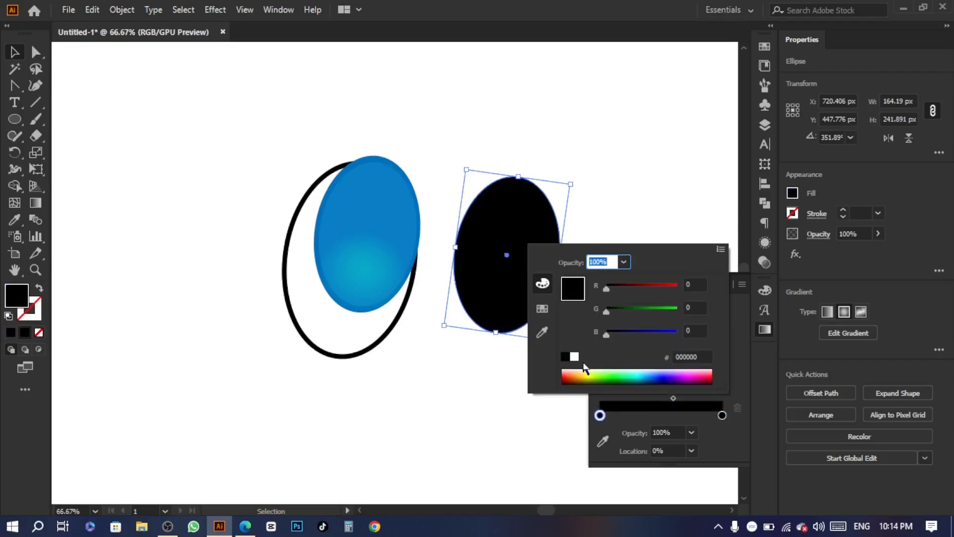
click(575, 357)
click(700, 430)
key(g)
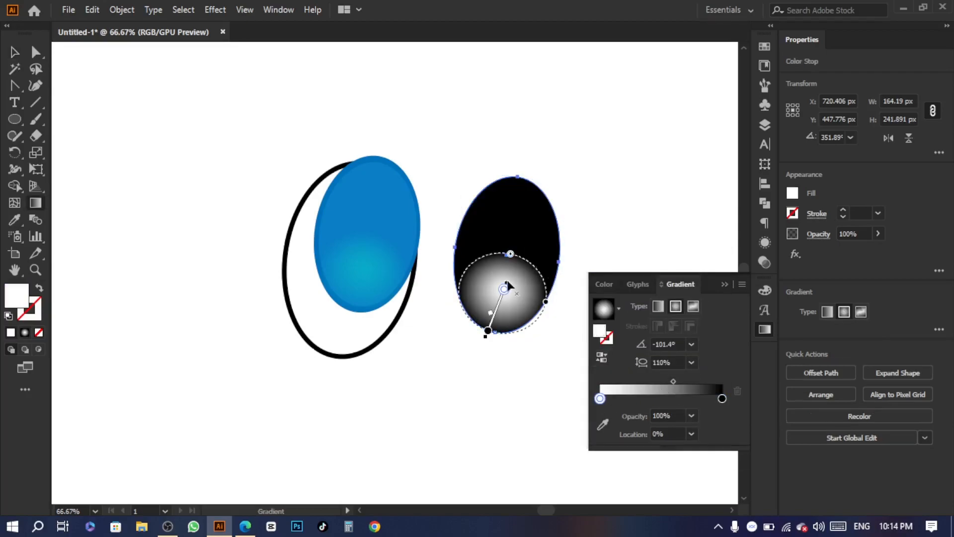
drag(496, 339, 368, 253)
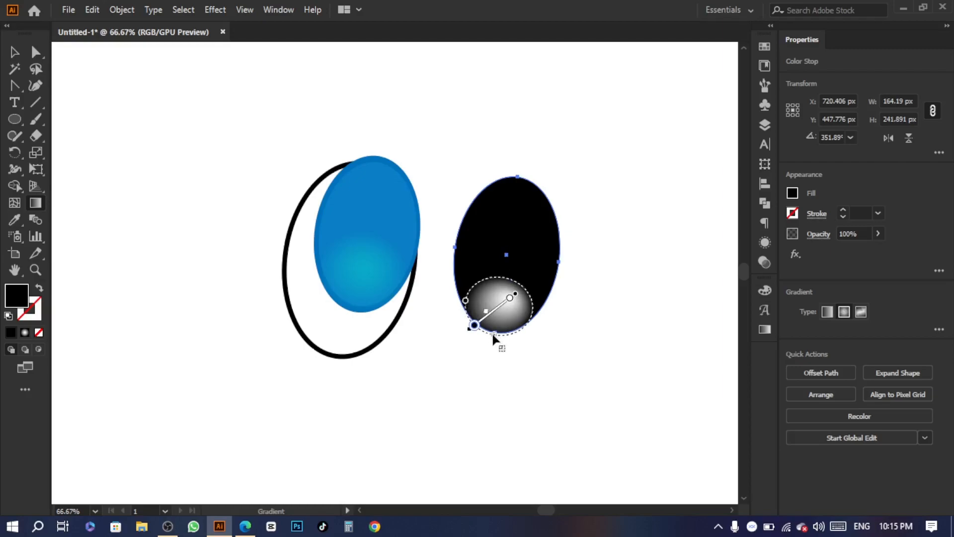
key(v)
Step: Place the black ellipse in front of the blue iris and scale it to about 137 × 203 px
click(618, 291)
drag(364, 294, 373, 269)
drag(386, 158, 396, 192)
key(ctrl+shift+])
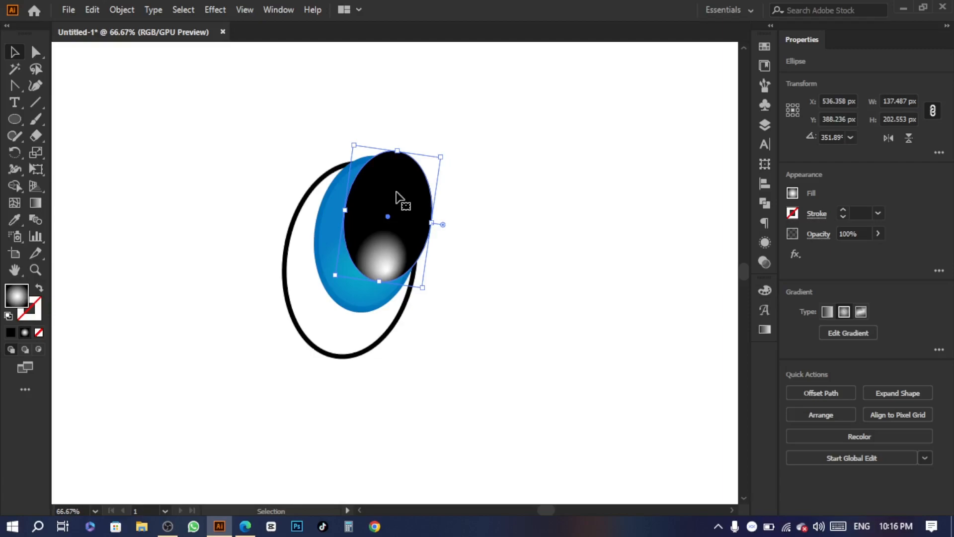
Step: Reposition the white gradient highlight to the upper end of the black pupil
key(g)
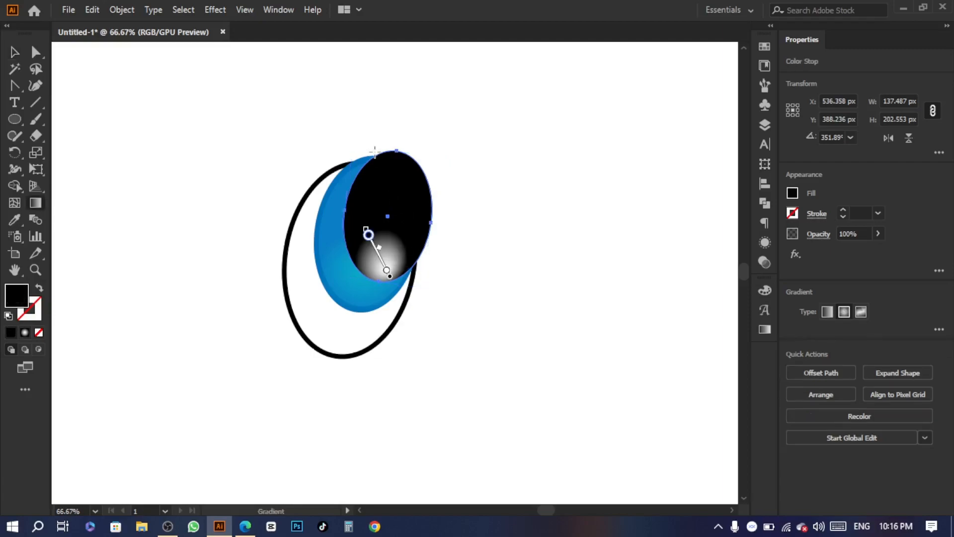
drag(377, 163, 410, 210)
drag(398, 123, 399, 131)
drag(443, 162, 431, 164)
drag(389, 211, 364, 183)
drag(428, 138, 432, 133)
click(406, 166)
key(ctrl)
ctrl+click(480, 199)
Step: Centre the pupil within the upper part of the iris and scale it down to about 111 × 164 px
key(v)
drag(417, 187, 397, 202)
key(ctrl+y)
key(ctrl+y)
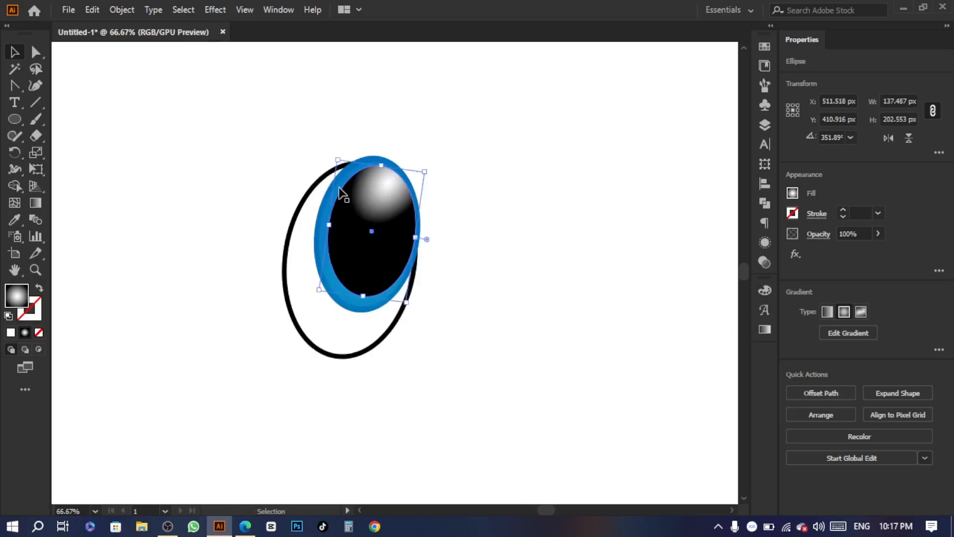
drag(363, 295, 368, 273)
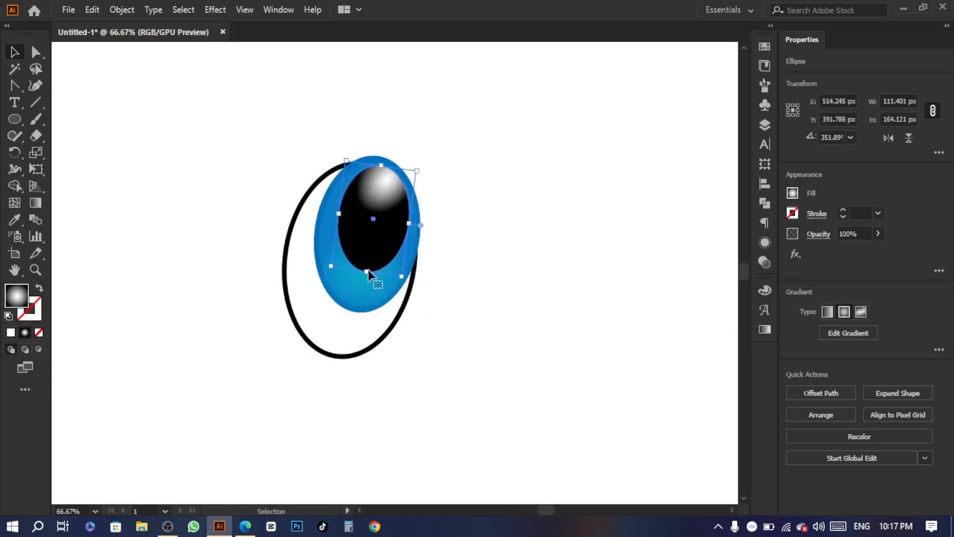
drag(378, 234, 381, 237)
Step: Bring the outlined ellipse to the front and use it as a clipping mask for the iris and pupil
click(288, 246)
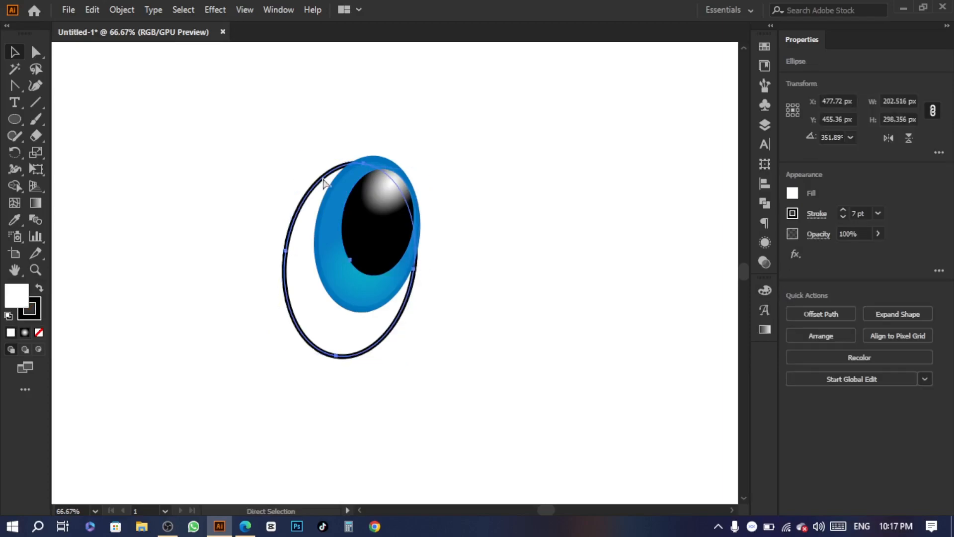
key(ctrl+shift+bracketright)
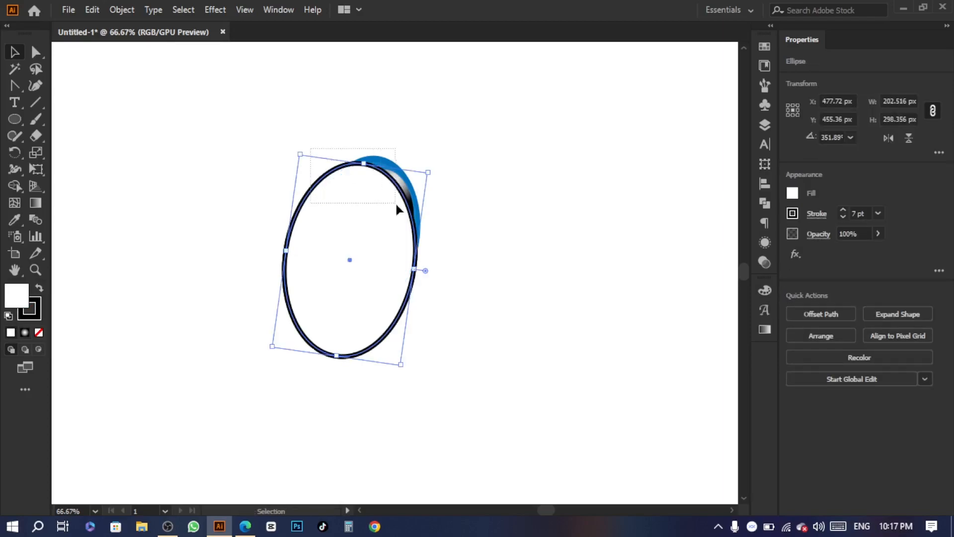
right_click(396, 202)
click(465, 356)
click(493, 272)
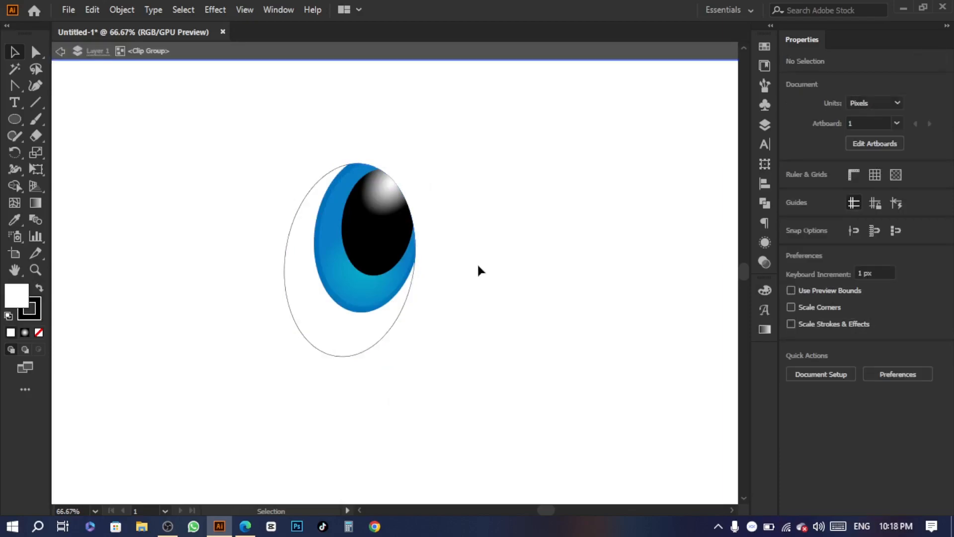
Step: Give the clip group's mask ellipse a 21 pt stroke aligned to the inside with a tapered width profile
double_click(407, 303)
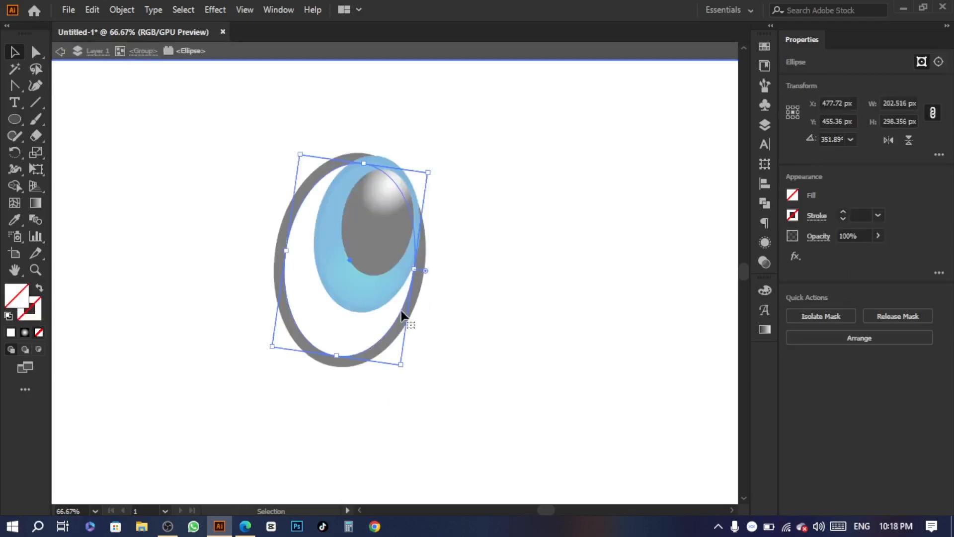
click(450, 329)
double_click(423, 329)
click(390, 333)
double_click(388, 337)
click(385, 337)
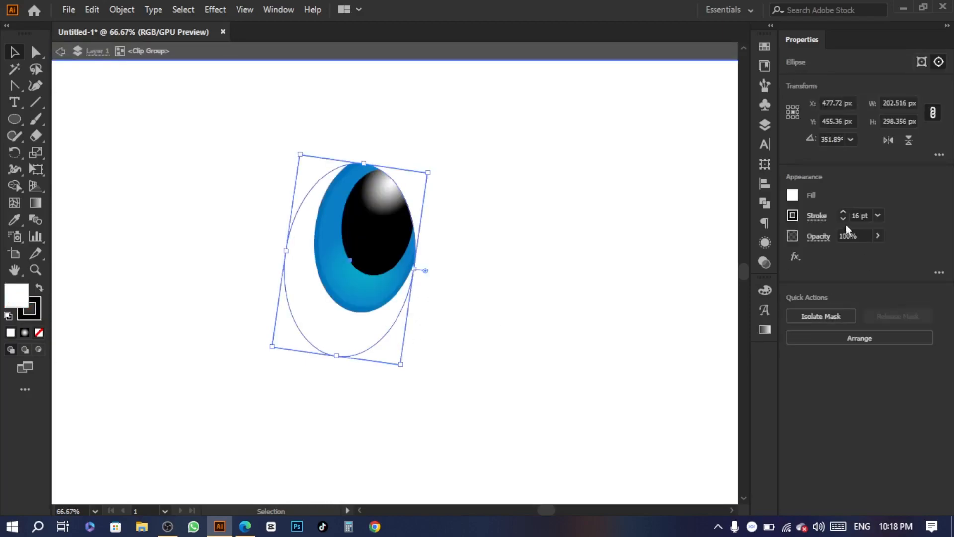
click(819, 216)
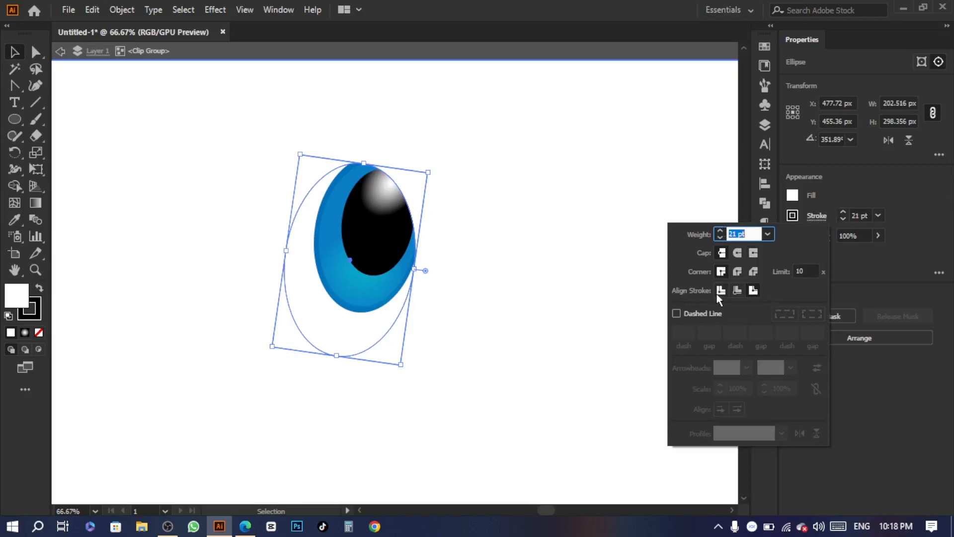
click(737, 290)
click(757, 435)
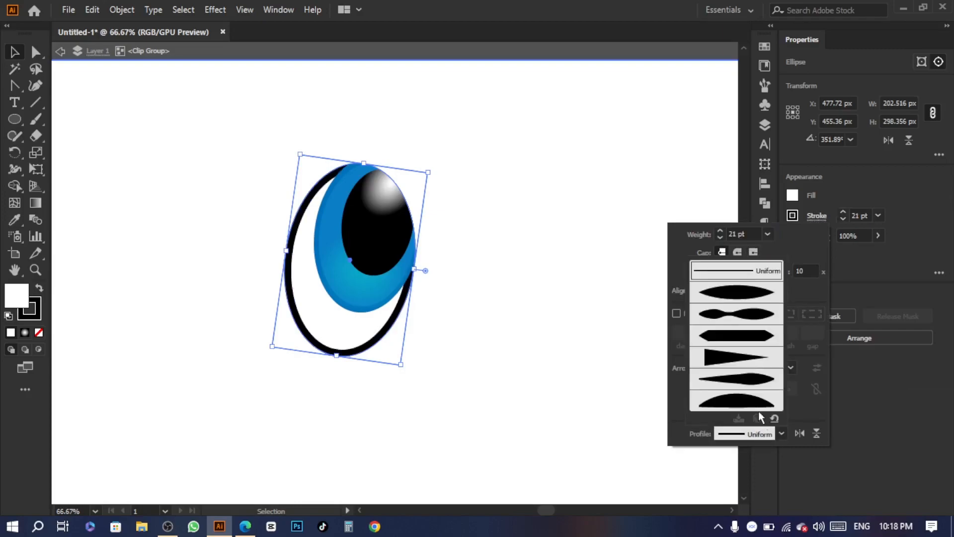
click(730, 313)
double_click(556, 275)
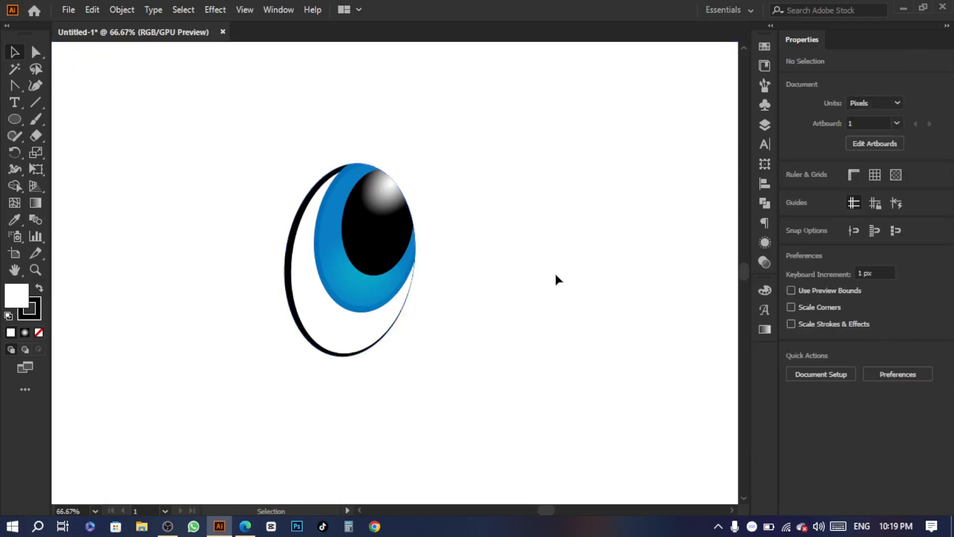
Step: Draw a yellow rectangle about 1080 × 1078 px covering the whole artboard
scroll(555, 274, down, 2)
scroll(405, 224, down, 2)
key(m)
drag(223, 77, 535, 385)
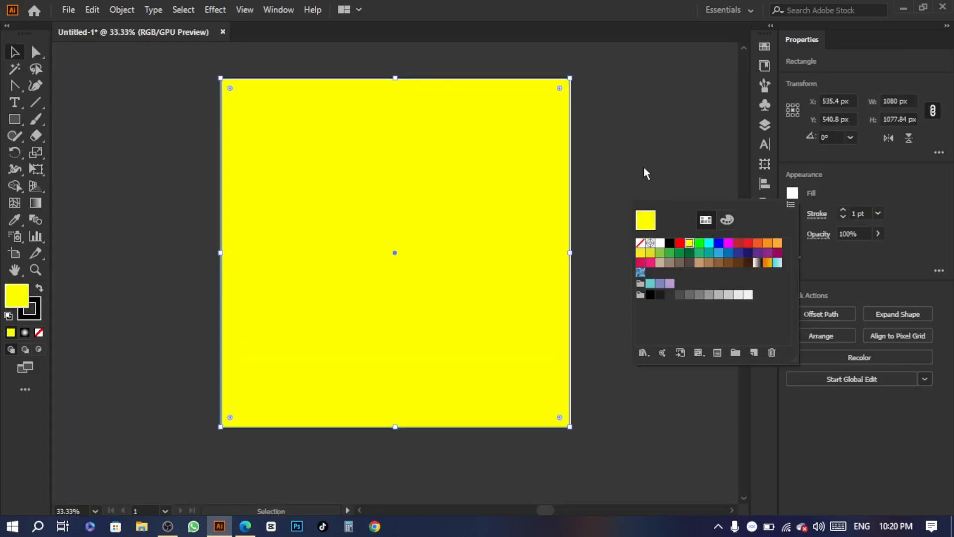
click(644, 169)
click(643, 169)
click(525, 206)
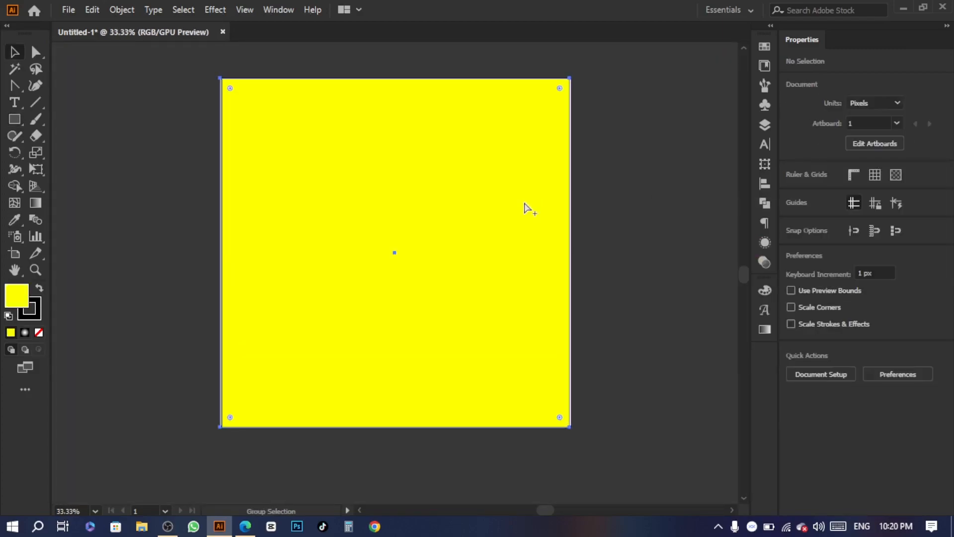
Step: Send the yellow rectangle behind the eye and lock it in place
key(ctrl+shift+[)
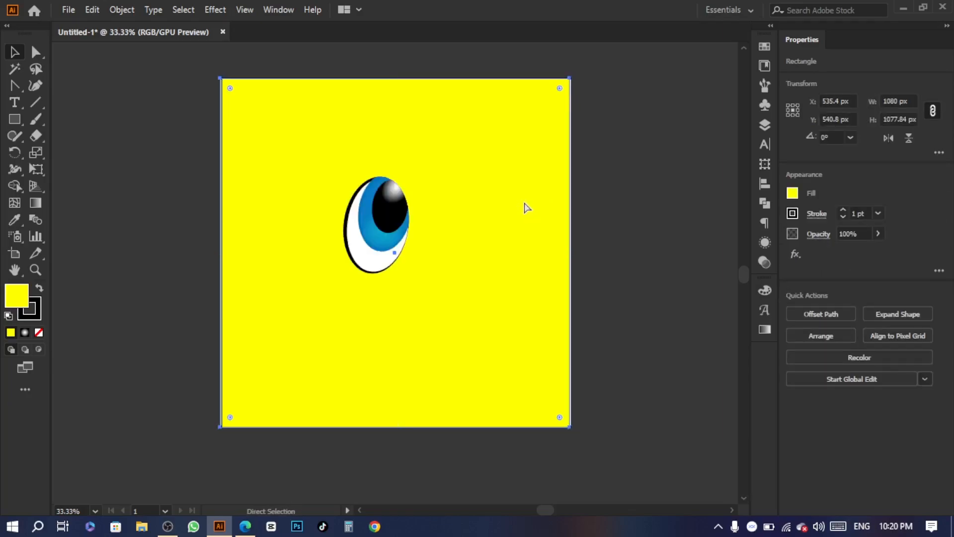
key(ctrl+2)
Step: Move the eye towards the middle of the artboard and scale it down slightly
scroll(396, 217, up, 2)
drag(390, 217, 520, 306)
drag(546, 227, 544, 243)
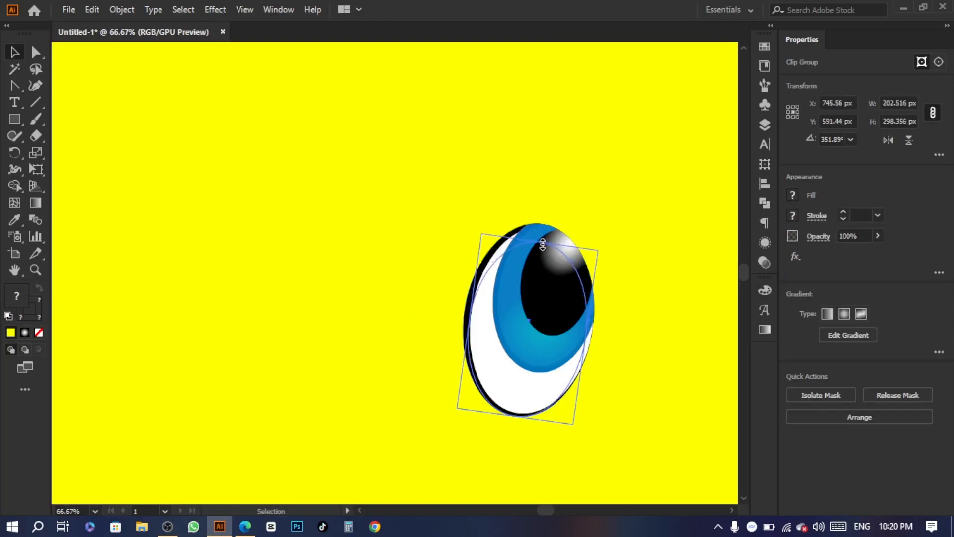
drag(538, 305, 485, 284)
click(554, 247)
Step: Draw a curved yellow upper eyelid path about 321 × 164 px and place it over the top of the eye
key(p)
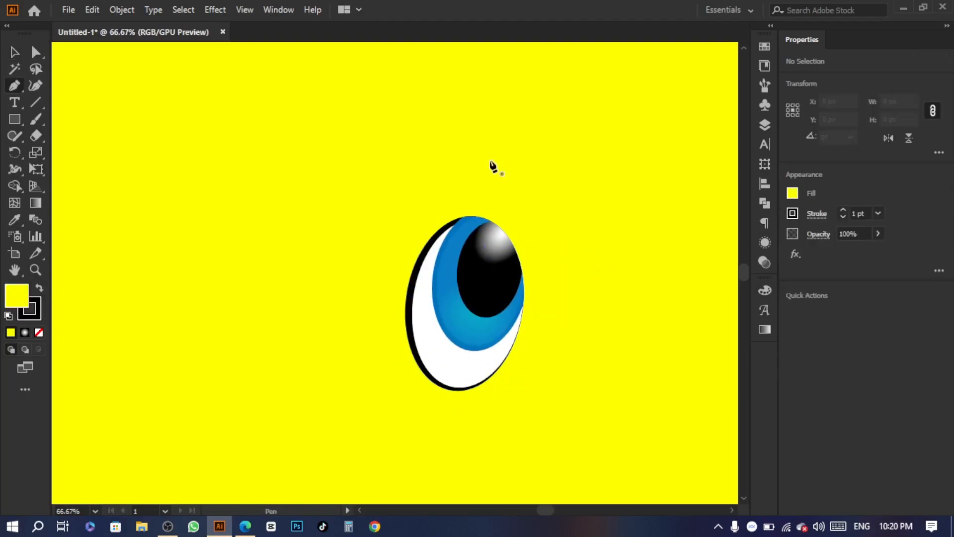
click(544, 157)
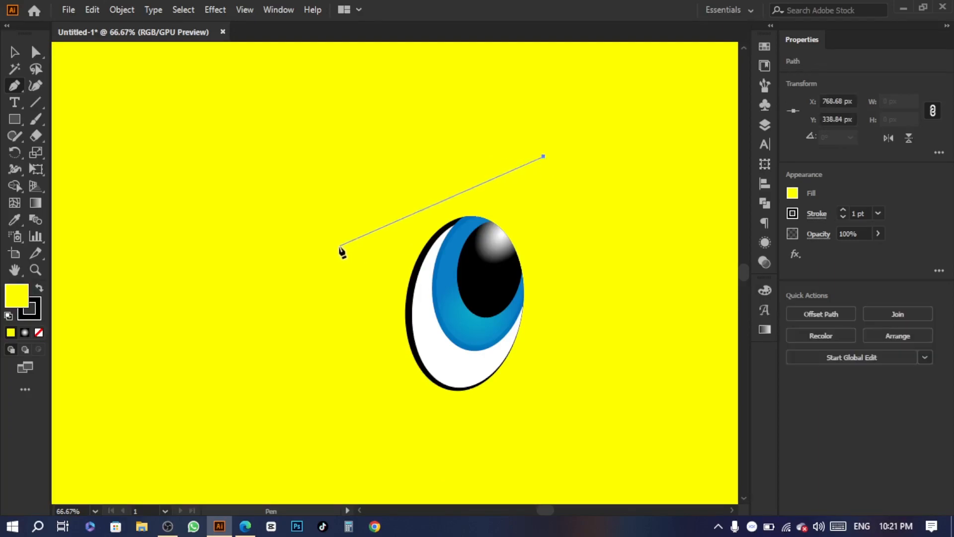
drag(336, 240, 276, 159)
key(v)
drag(449, 214, 463, 235)
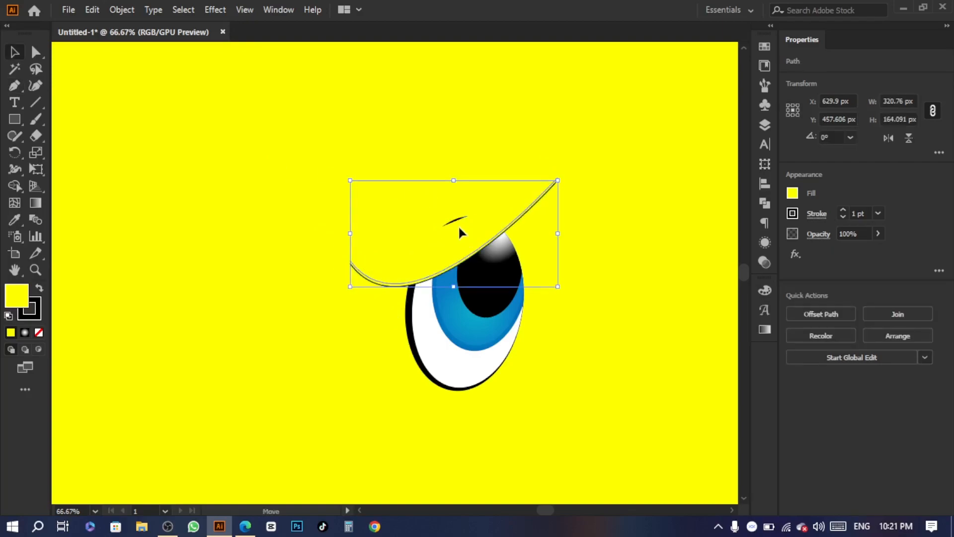
Step: Give the upper eyelid curve an 8 pt stroke with a width profile tapered at both ends
click(842, 209)
click(816, 214)
click(745, 431)
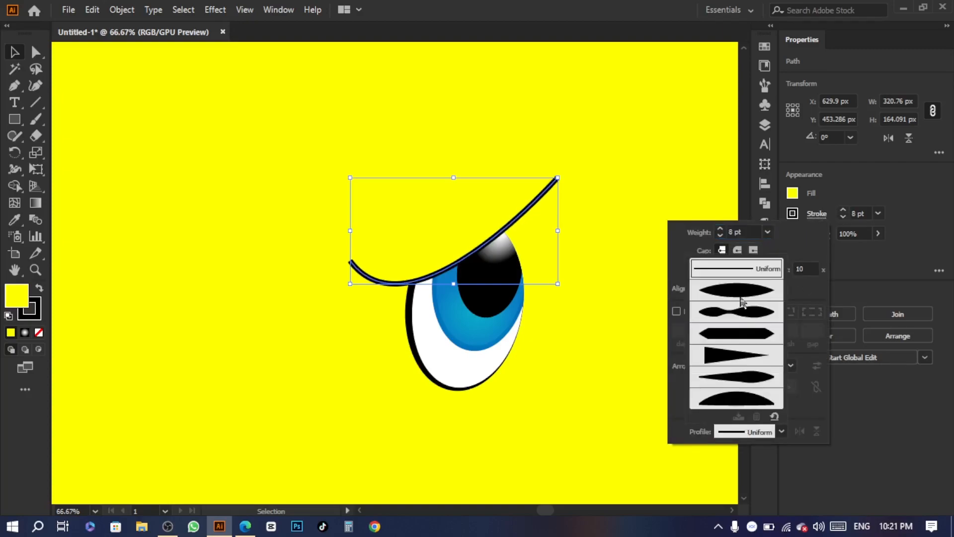
click(740, 296)
click(663, 204)
click(587, 278)
Step: Draw a gently curved lash path extending left from the eye's outer edge, just below the eyelid line
scroll(427, 272, left, 1)
key(ctrl+space)
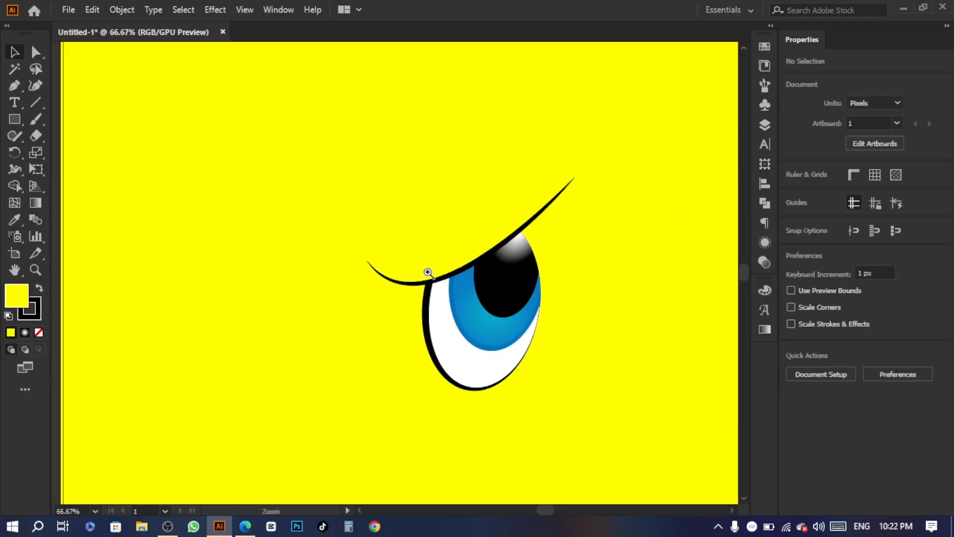
scroll(427, 272, down, 2)
scroll(427, 271, left, 1)
scroll(427, 272, up, 4)
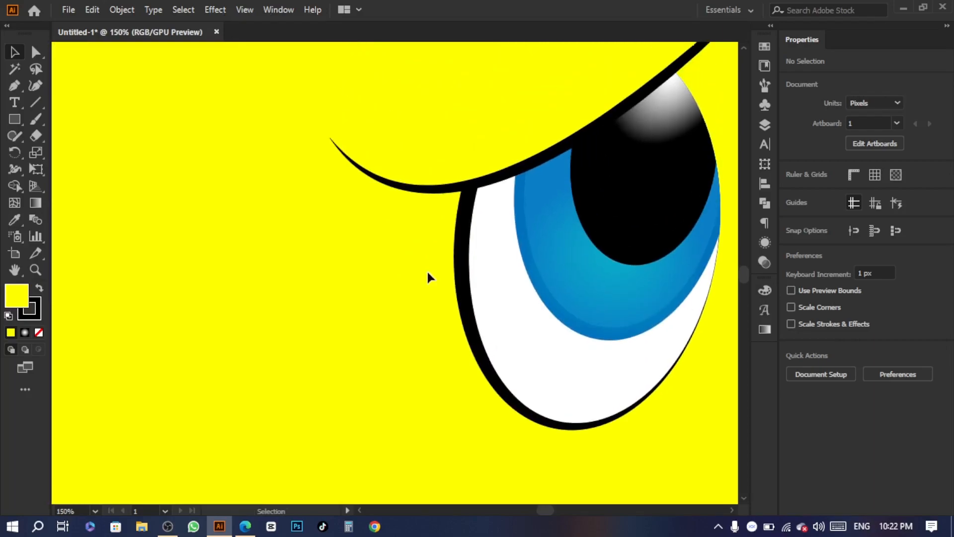
scroll(427, 271, up, 1)
scroll(428, 270, right, 1)
key(p)
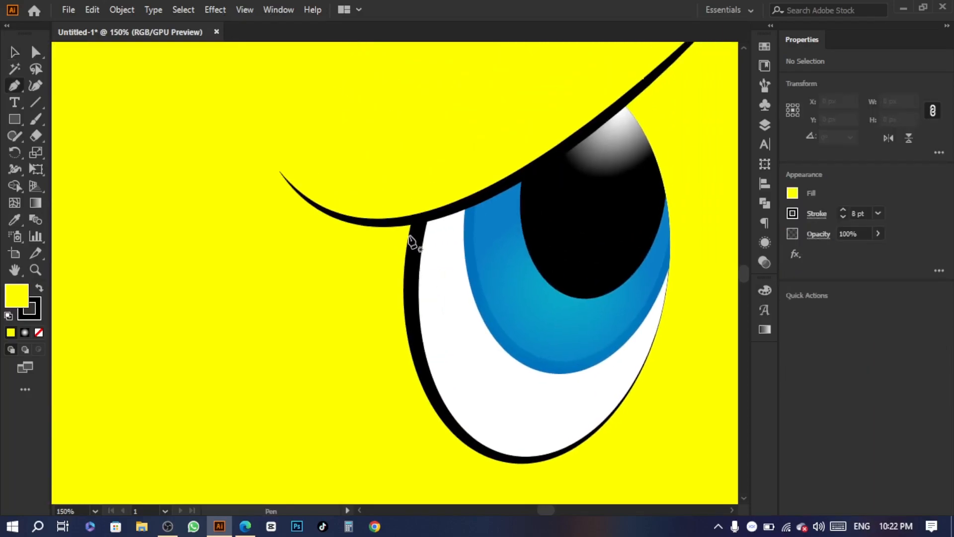
click(408, 232)
drag(251, 242, 184, 217)
key(v)
Step: Give the lash an 8 pt stroke with the triangular width profile tapering to one end
click(843, 209)
click(842, 210)
click(842, 209)
click(843, 209)
click(842, 209)
click(843, 217)
click(819, 215)
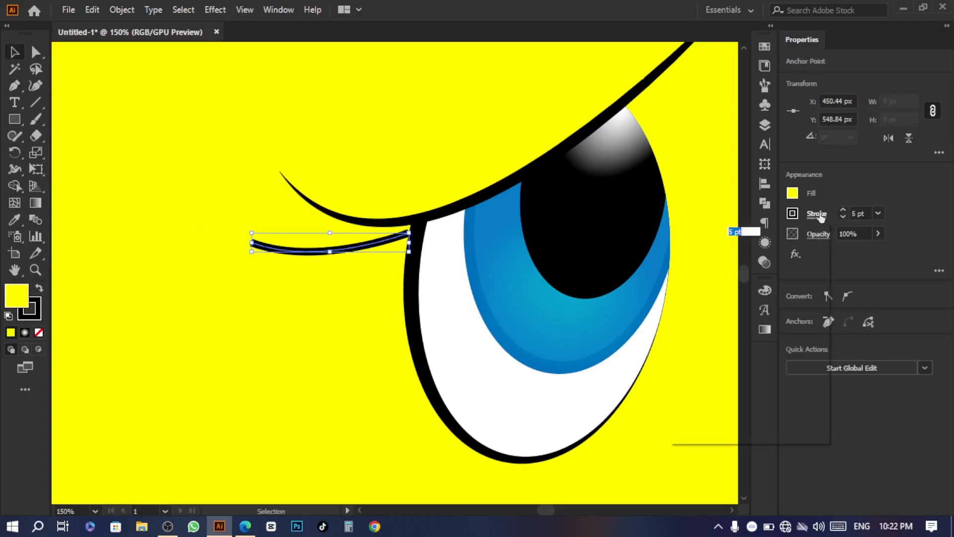
click(781, 431)
click(748, 357)
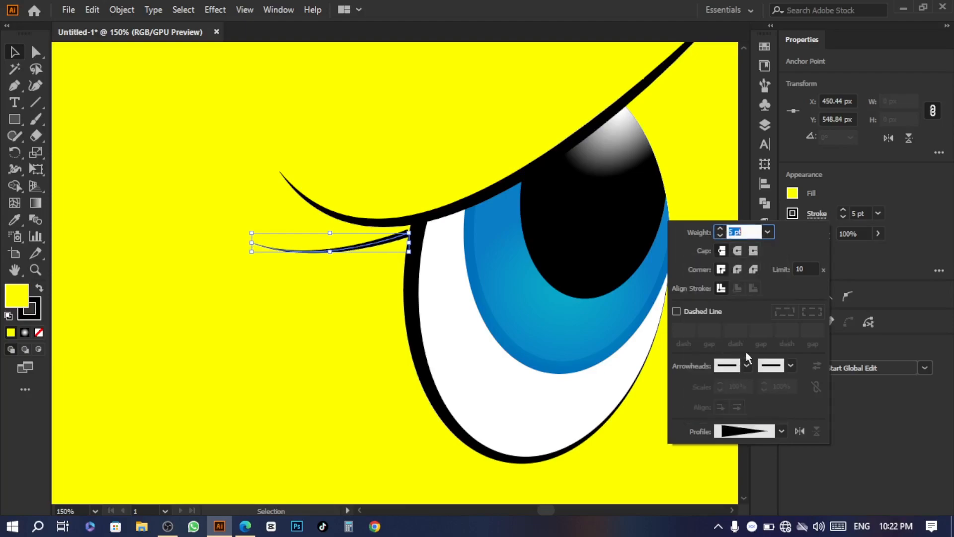
click(720, 227)
click(719, 228)
click(720, 227)
Step: Nudge the lash sideways so that its thick end meets the eye's outline
click(371, 243)
key(Right)
key(Right)
key(Right)
key(Right)
key(Right)
key(Right)
key(Right)
key(Right)
key(Left)
key(Left)
key(Left)
key(Left)
key(Left)
key(Left)
key(Left)
key(Left)
key(Left)
key(Left)
key(Left)
key(Left)
Step: Duplicate the left lash below the original and deepen the copy's curve to about 111 × 25 px
click(378, 243)
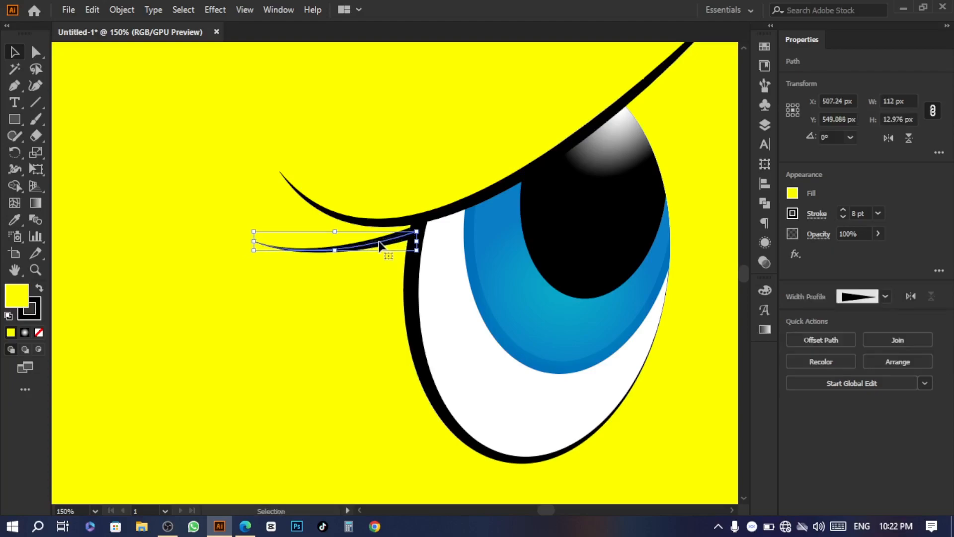
drag(377, 246, 311, 308)
key(a)
key(shift+c)
key(v)
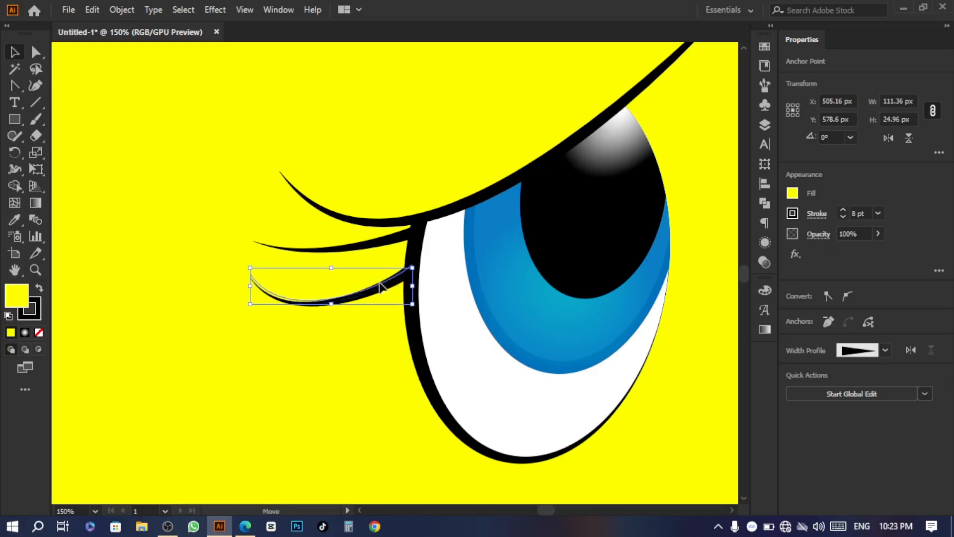
Step: Draw a short upward-curving lash path from the eye's upper right edge
key(p)
scroll(380, 278, right, 5)
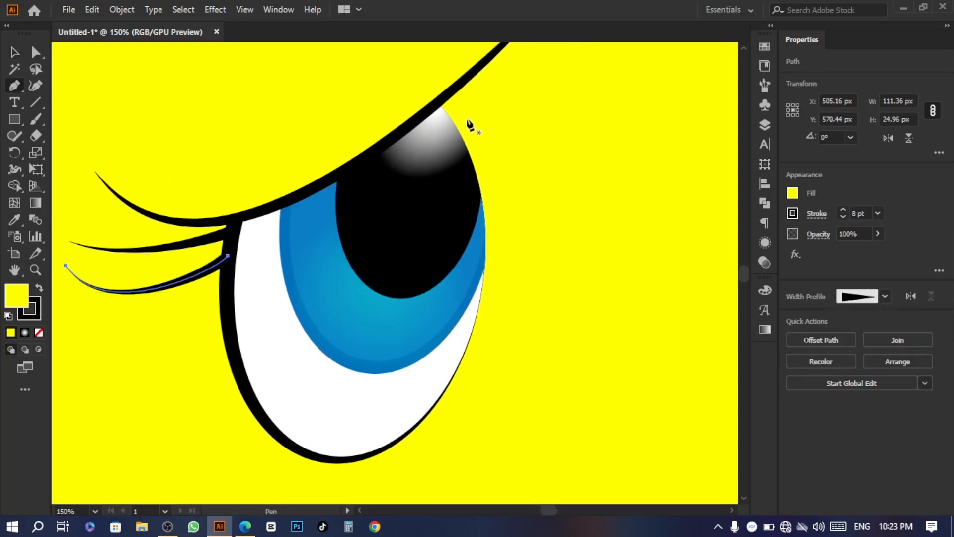
click(451, 120)
mouse_move(517, 87)
mouse_down()
mouse_move(533, 53)
mouse_move(587, 209)
mouse_move(570, 204)
mouse_move(546, 164)
mouse_move(531, 171)
mouse_up()
click(508, 207)
key(v)
Step: Give the short right lash a 7 pt stroke with the triangular width profile tapering to one end
click(843, 211)
click(843, 211)
click(843, 211)
click(843, 210)
click(843, 210)
click(843, 210)
click(814, 214)
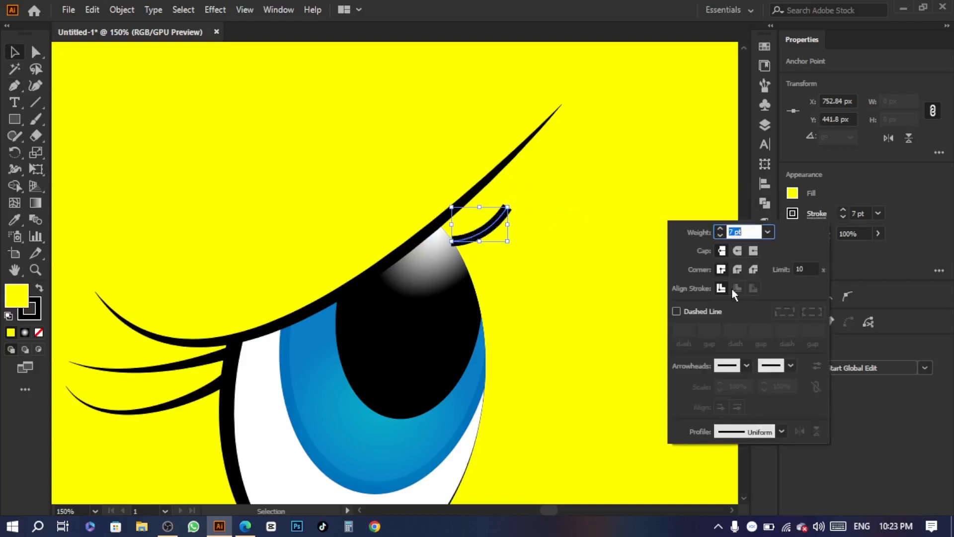
click(756, 433)
click(745, 353)
click(573, 293)
Step: Create a smaller, flatter copy of the short right lash just below it, tilted to fit the eye's edge
mouse_move(507, 245)
mouse_down()
mouse_move(515, 237)
mouse_move(465, 246)
mouse_move(475, 267)
mouse_up()
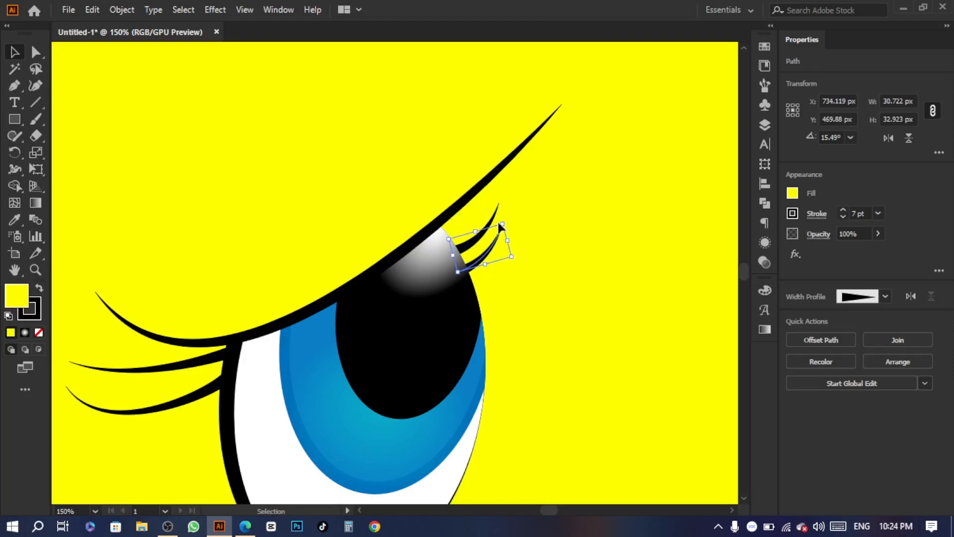
drag(506, 224, 497, 232)
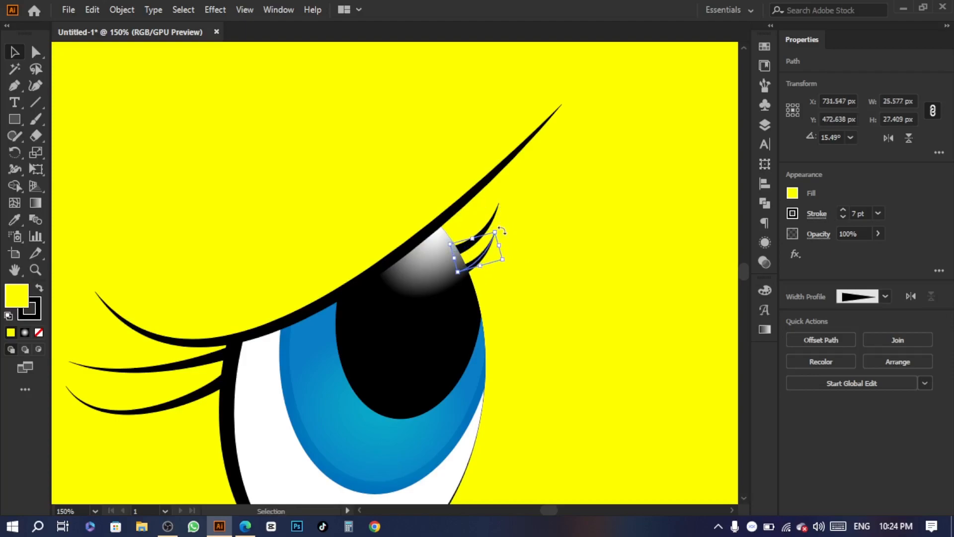
key(shift+c)
click(479, 256)
key(v)
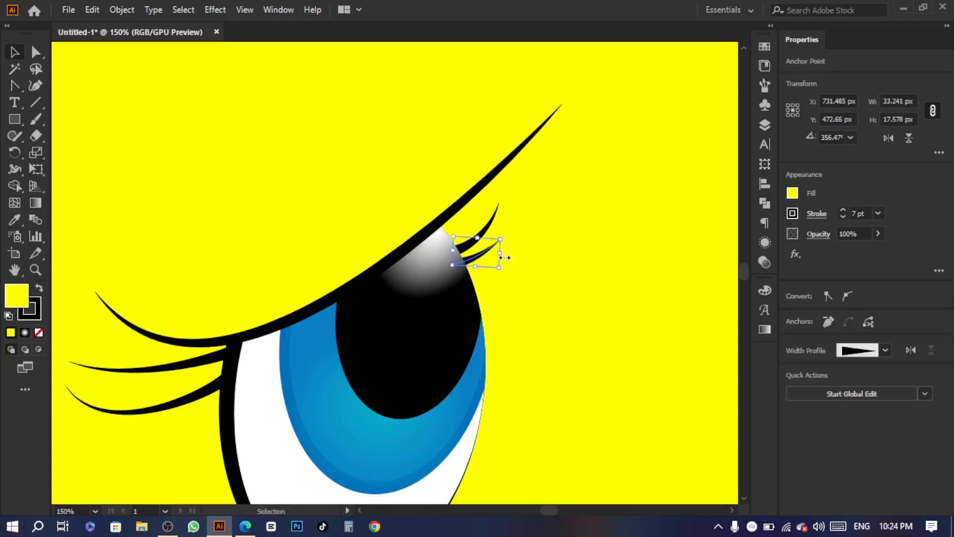
drag(505, 256, 499, 252)
Step: Draw an arched yellow lower eyelid path with a thin black stroke, covering the bottom of the eye
key(ctrl+minus)
key(ctrl+minus)
key(ctrl+minus)
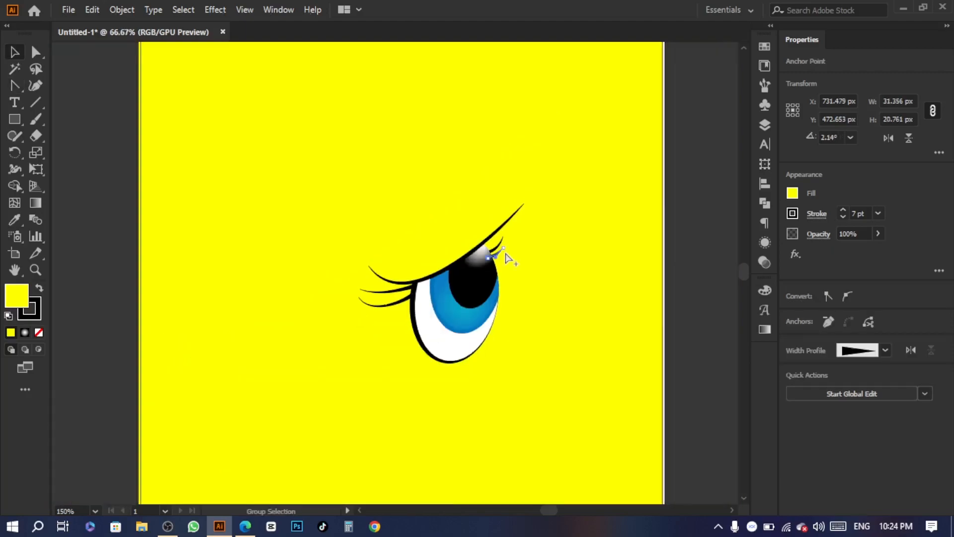
scroll(507, 254, down, 2)
key(p)
click(519, 289)
drag(373, 292, 273, 343)
key(v)
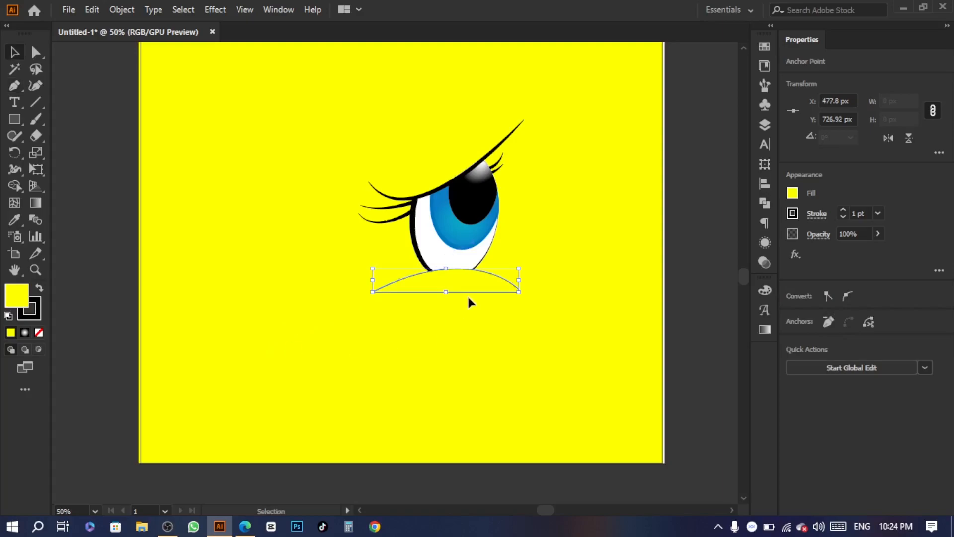
drag(469, 268, 468, 268)
Step: Add an ellipse about 201 × 299 px, place it over the eye and rotate it to about 355°
scroll(539, 301, right, 5)
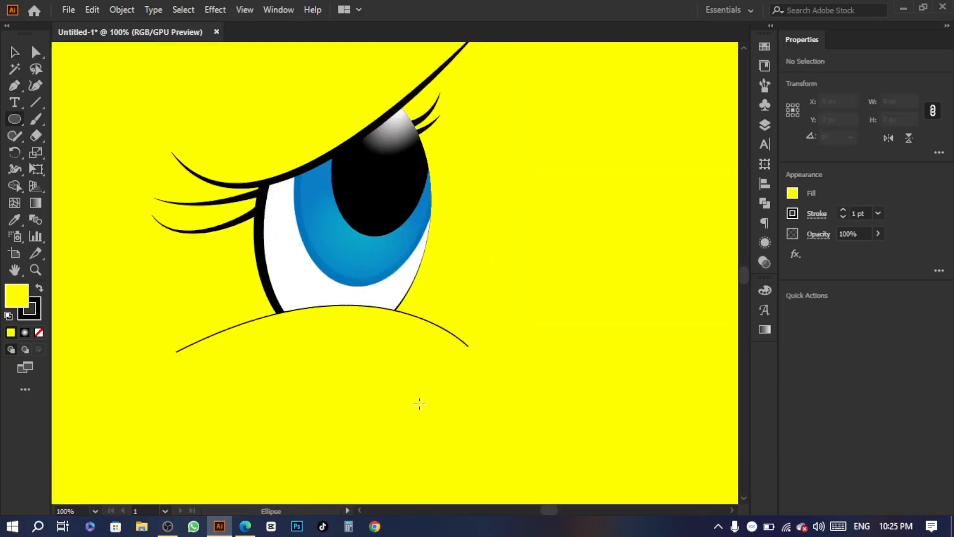
click(419, 402)
key(Return)
key(v)
drag(557, 465, 387, 137)
drag(449, 75, 465, 79)
Step: Remove the new ellipse's fill and leave it with only a black outline
key(shift+x)
key(shift+x)
key(shift+x)
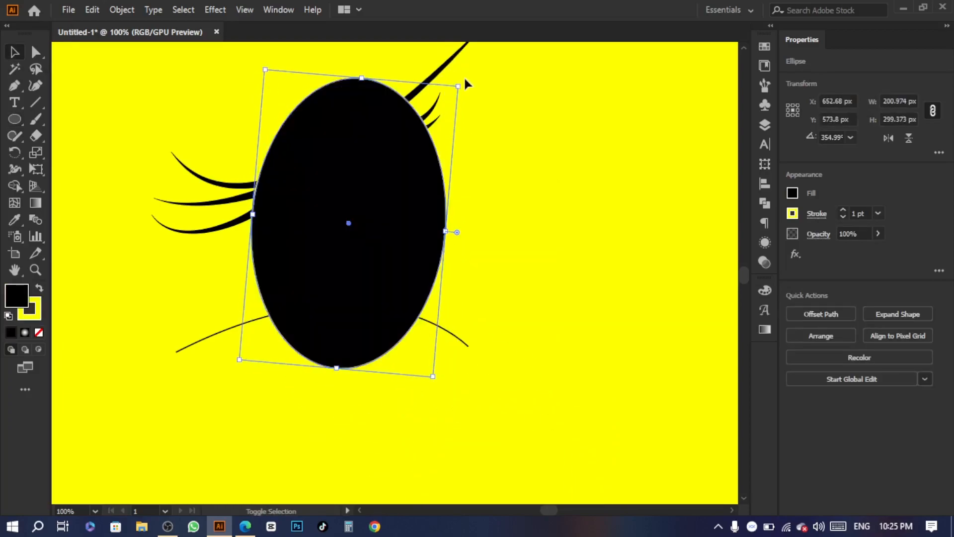
key(x)
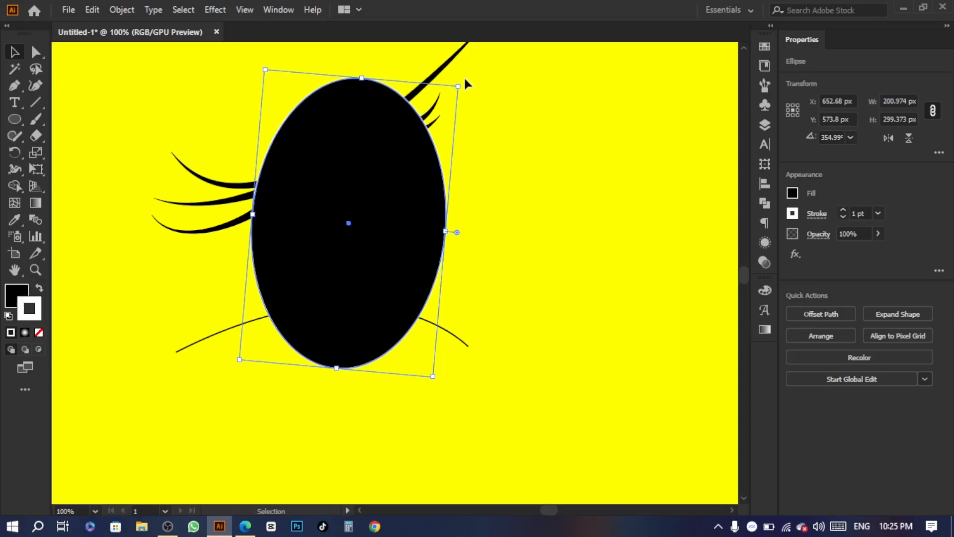
key(period)
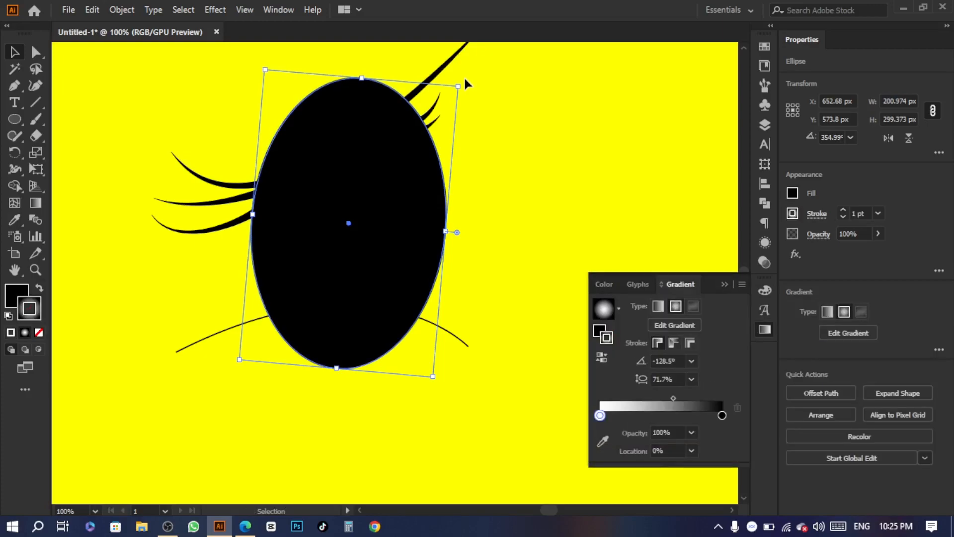
key(slash)
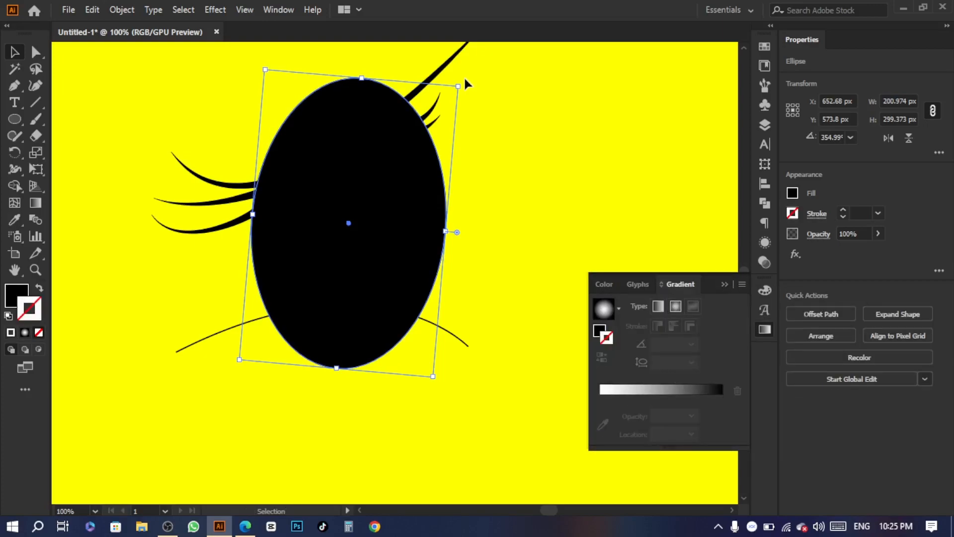
key(shift+x)
Step: Reposition the ellipse around the eye and enlarge it to about 210 × 313 px
drag(345, 210, 343, 215)
drag(357, 70, 358, 57)
Step: Sample the yellow background's appearance onto the ellipse and place the ellipse behind the eye
key(slash)
key(i)
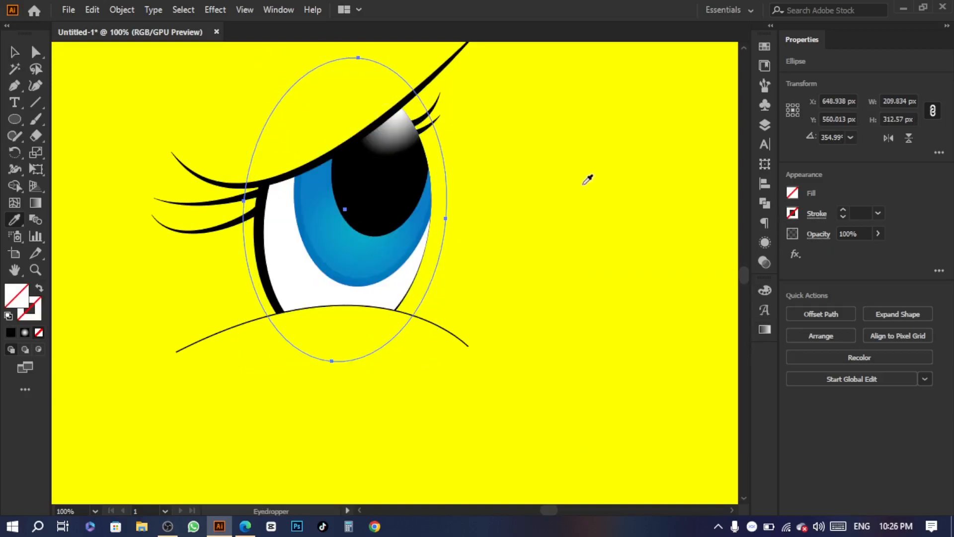
click(587, 180)
key(ctrl+z)
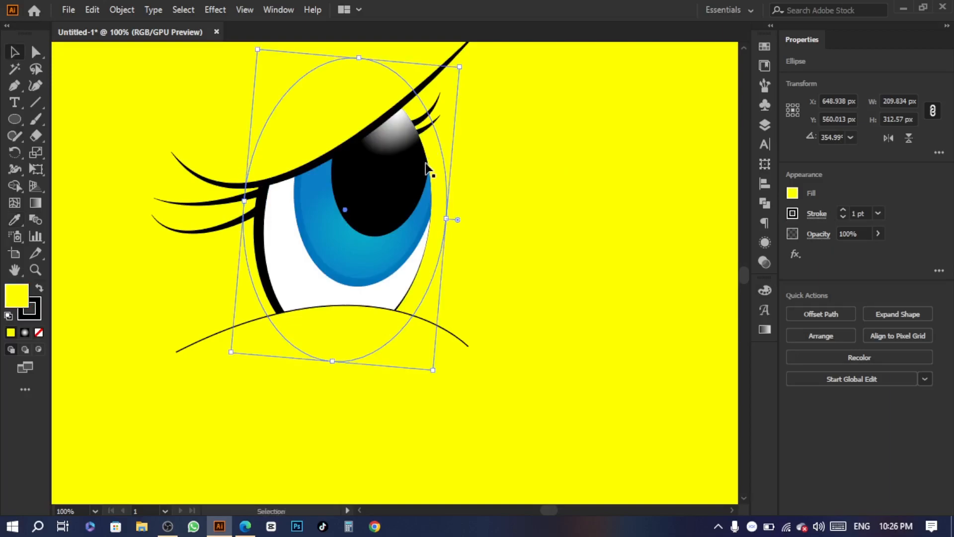
Step: Apply a Gaussian Blur effect with a radius of 33.5 pixels to the ellipse behind the eye
click(214, 10)
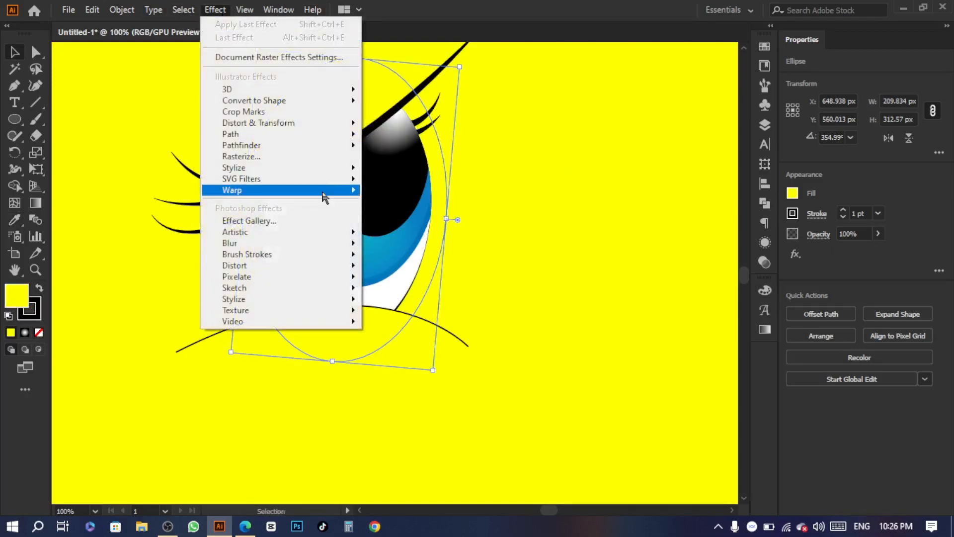
mouse_move(305, 246)
click(411, 246)
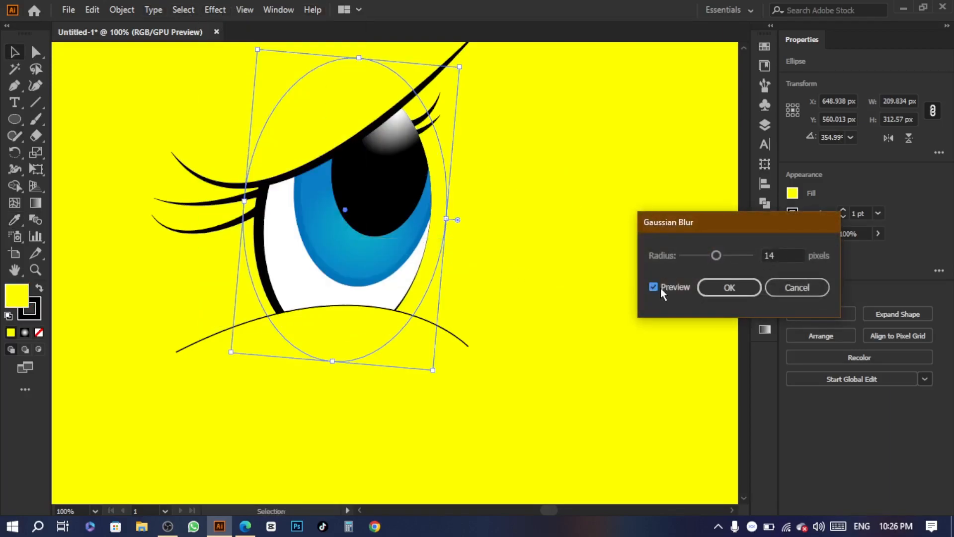
drag(715, 256, 724, 259)
click(729, 287)
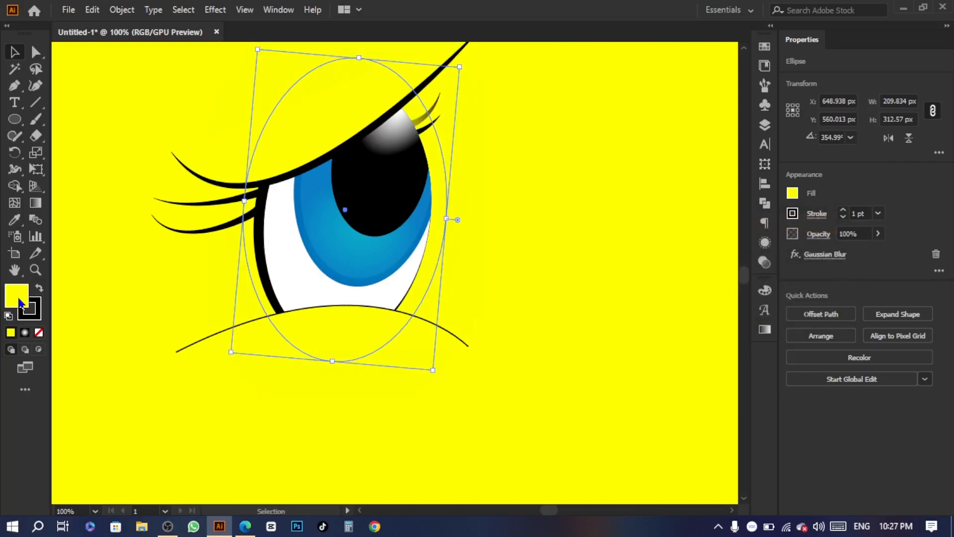
Step: Change the blurred ellipse's fill to a dark olive yellow
double_click(18, 298)
click(691, 180)
click(865, 121)
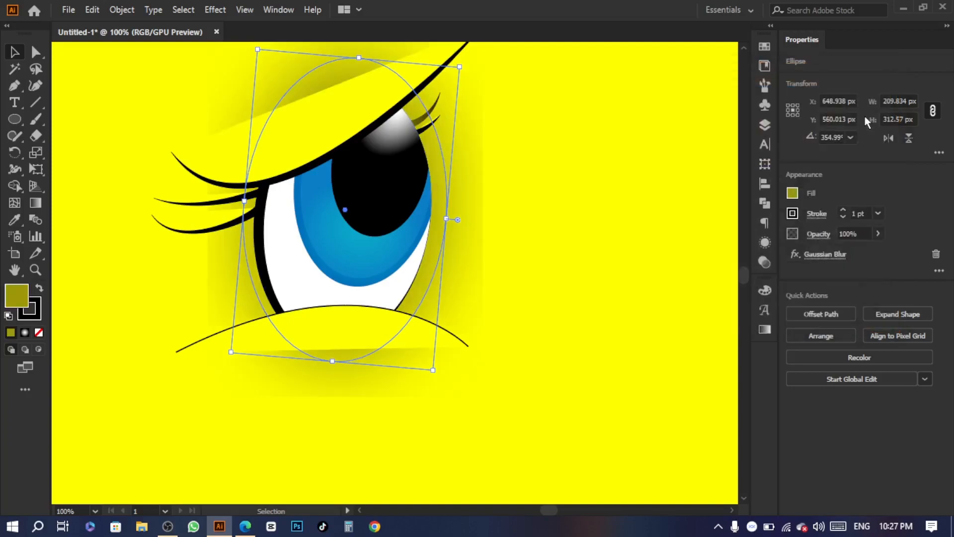
Step: Set the ellipse's Gaussian Blur radius to 19.5 pixels
scroll(465, 185, up, 2)
scroll(464, 186, down, 4)
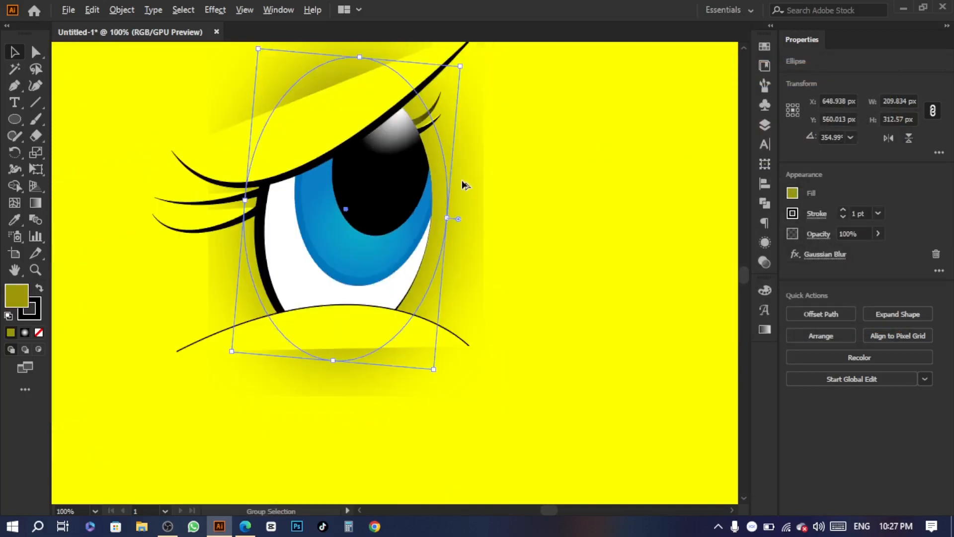
click(825, 254)
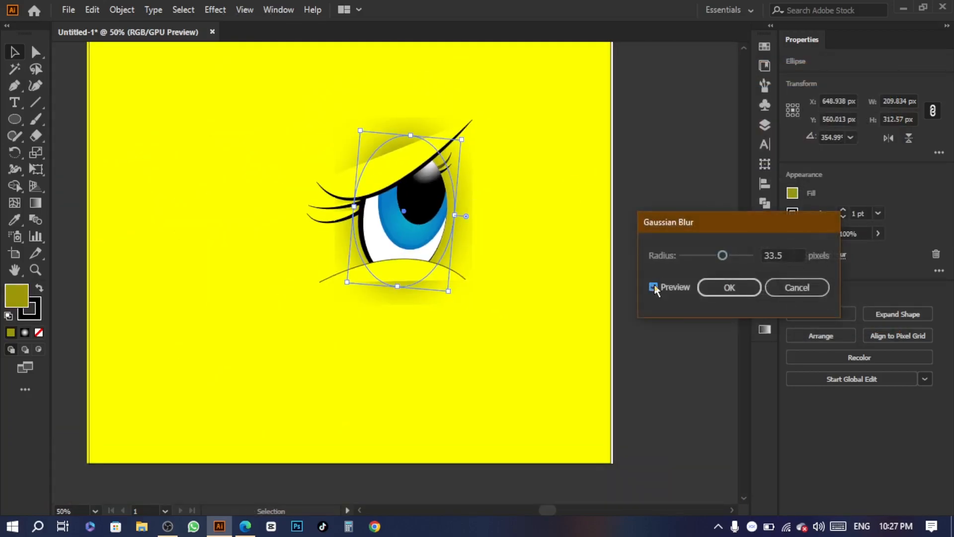
mouse_move(718, 255)
mouse_down()
mouse_move(701, 256)
mouse_move(746, 259)
mouse_move(710, 255)
mouse_move(719, 256)
mouse_up()
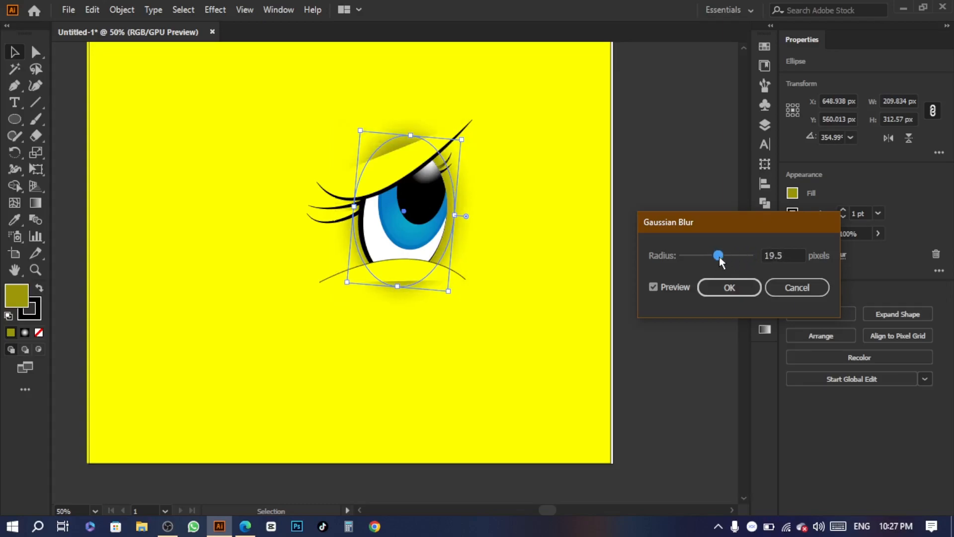
click(708, 287)
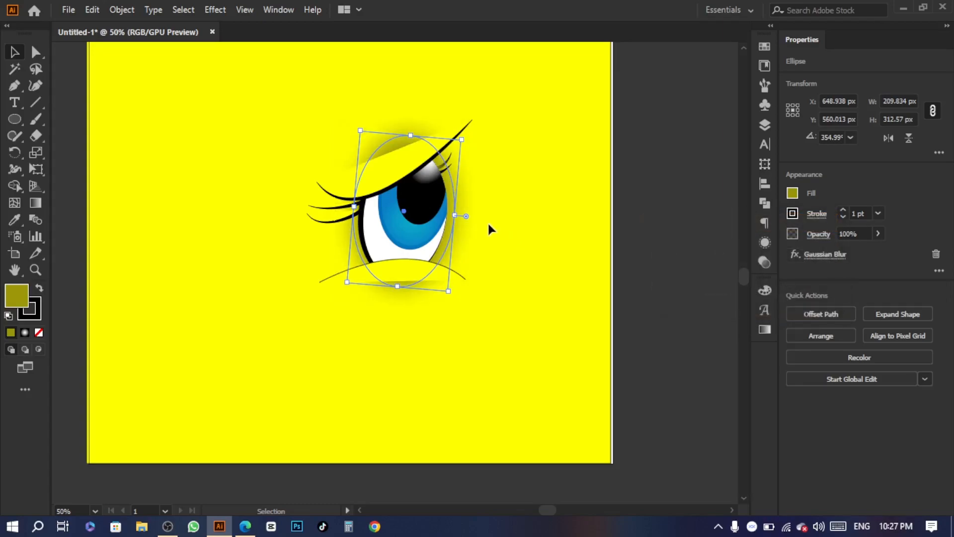
Step: Draw a closed four-sided yellow shape with the Pen tool below the lower eyelid line, covering the shadow there
key(p)
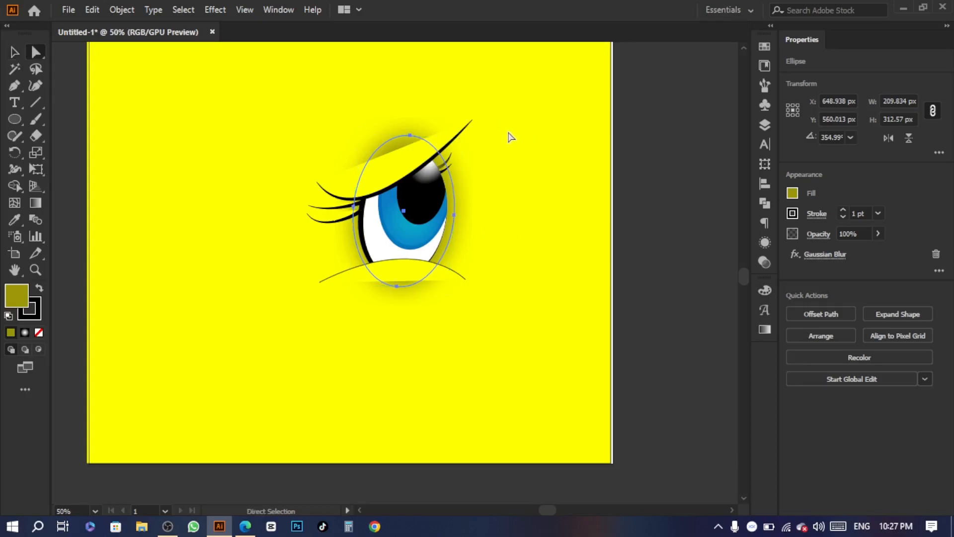
key(ctrl+shift+a)
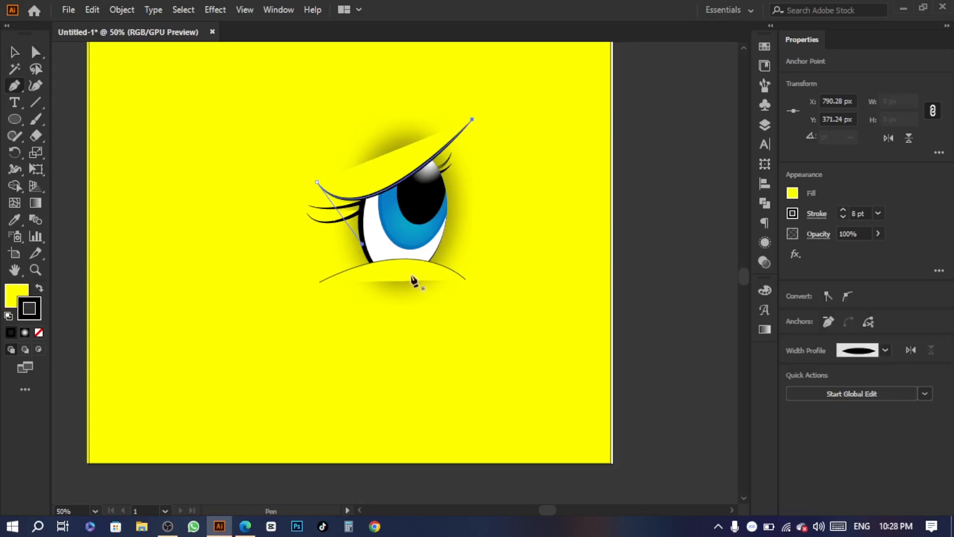
click(338, 277)
click(276, 365)
click(564, 399)
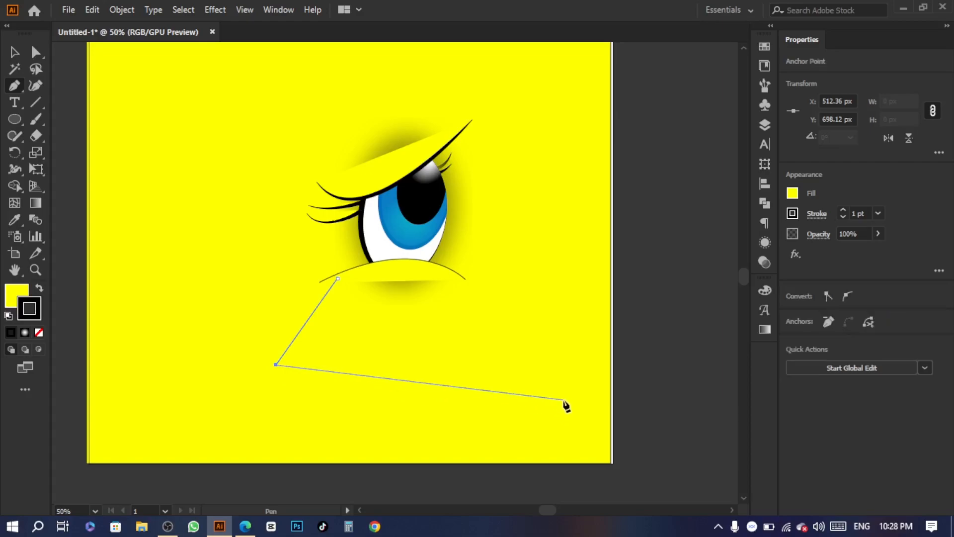
click(447, 273)
click(338, 278)
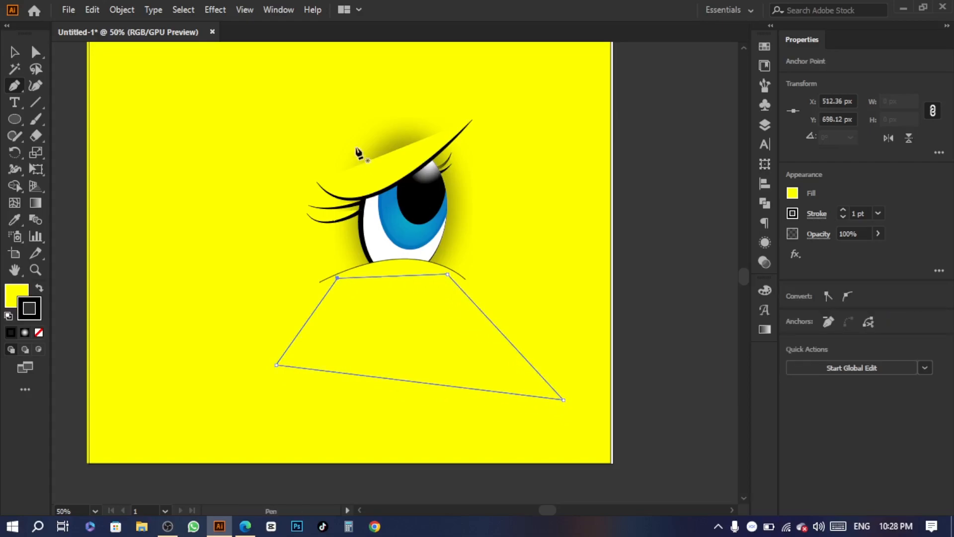
Step: Draw a closed four-sided yellow shape with the Pen tool above the upper eyelid, covering the shadow there
click(301, 144)
click(337, 182)
click(450, 133)
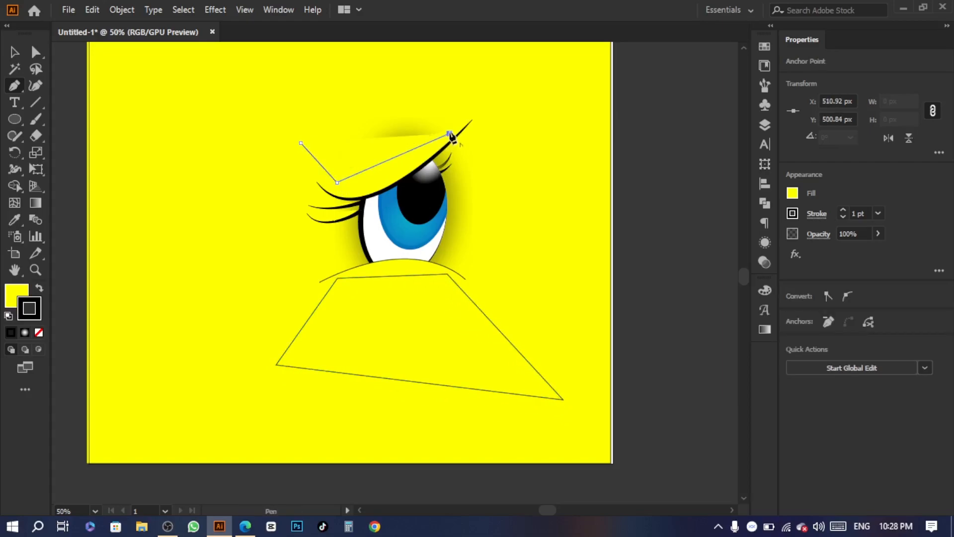
click(468, 53)
scroll(280, 143, up, 1)
click(301, 156)
ctrl+click(256, 121)
Step: Remove the stroke from both yellow cover shapes above and below the eye
key(v)
click(359, 152)
shift+click(412, 350)
key(slash)
click(168, 243)
Step: Nudge the outer tips of the two lower lashes at the eye's outer corner slightly toward the eye
key(a)
drag(294, 215, 312, 232)
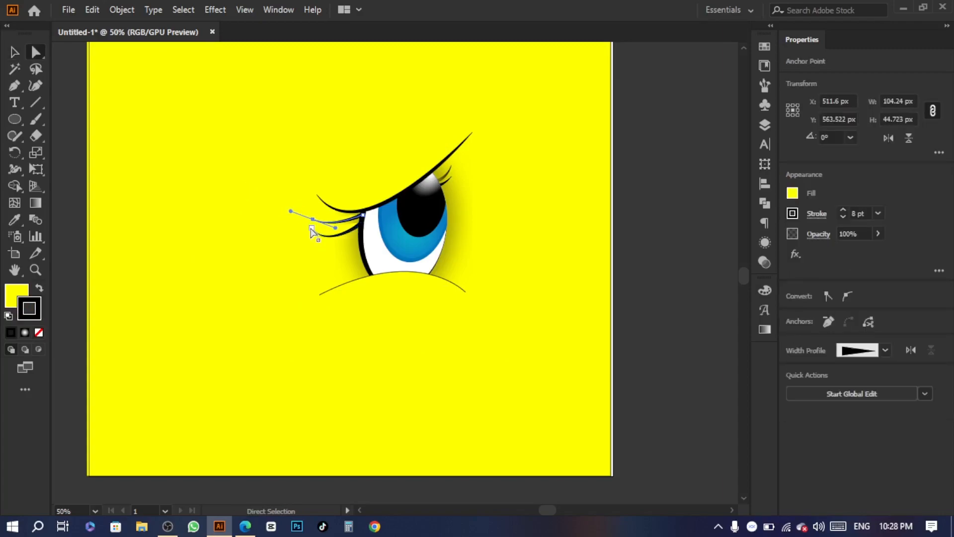
key(Right)
click(472, 227)
Step: Select all the eye artwork, including the cover shapes, and move it to the left half of the yellow background
key(v)
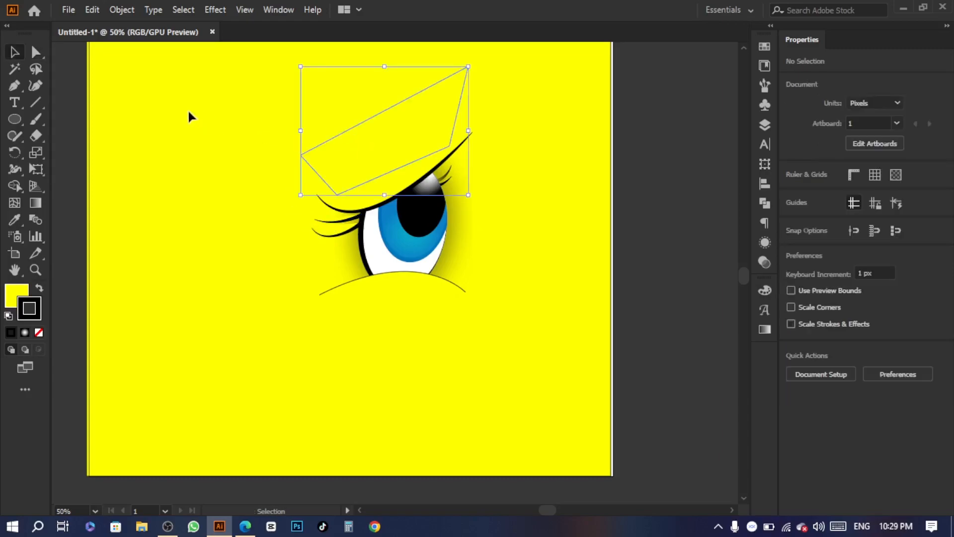
drag(191, 112, 500, 324)
drag(443, 317, 350, 351)
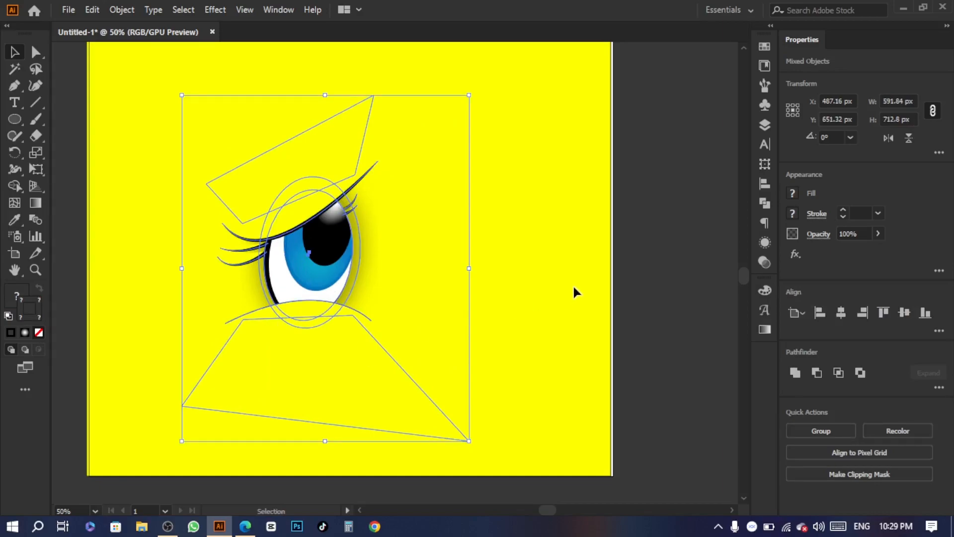
key(o)
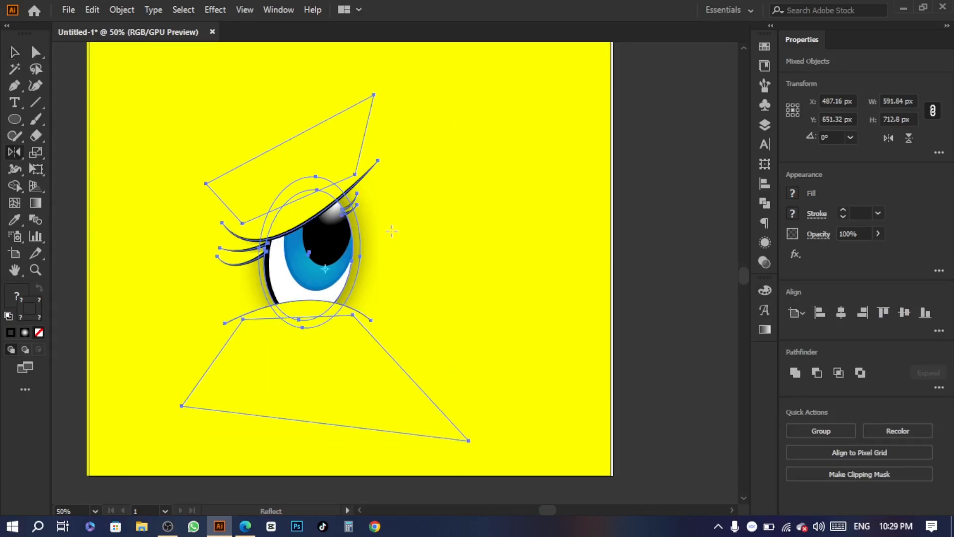
key(Return)
click(756, 371)
click(858, 401)
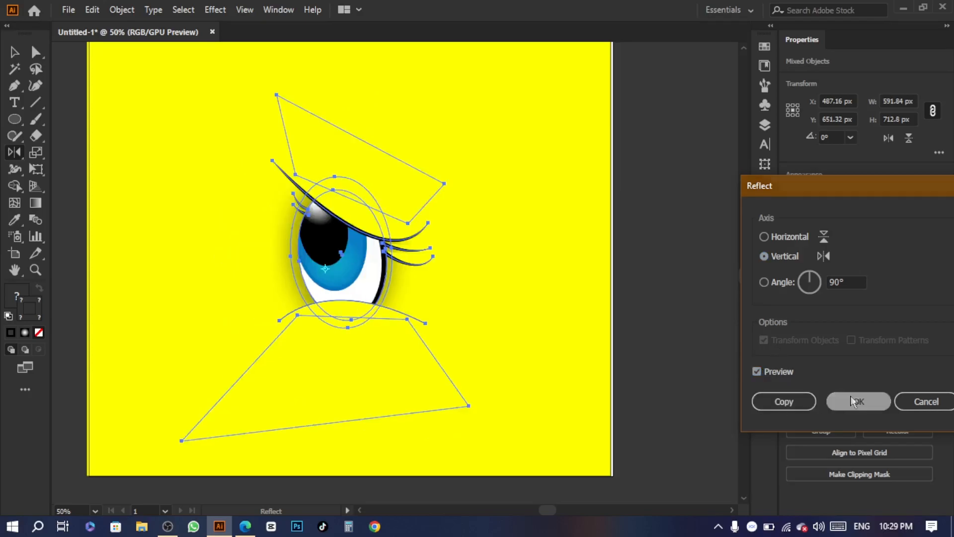
key(ctrl+z)
Step: Create a copy of the eye reflected across the vertical axis and move it right to X 719.16 px, beside the original
key(Return)
click(850, 394)
key(v)
key(shift+Right)
key(shift+Right)
key(shift+Right)
key(shift+Right)
key(shift+Right)
key(shift+Right)
key(shift+Right)
key(shift+Right)
key(shift+Right)
key(shift+Right)
key(shift+Right)
key(shift+Right)
key(shift+Right)
key(shift+Right)
key(shift+Right)
key(shift+Right)
key(shift+Right)
key(shift+Right)
key(shift+Right)
key(shift+Right)
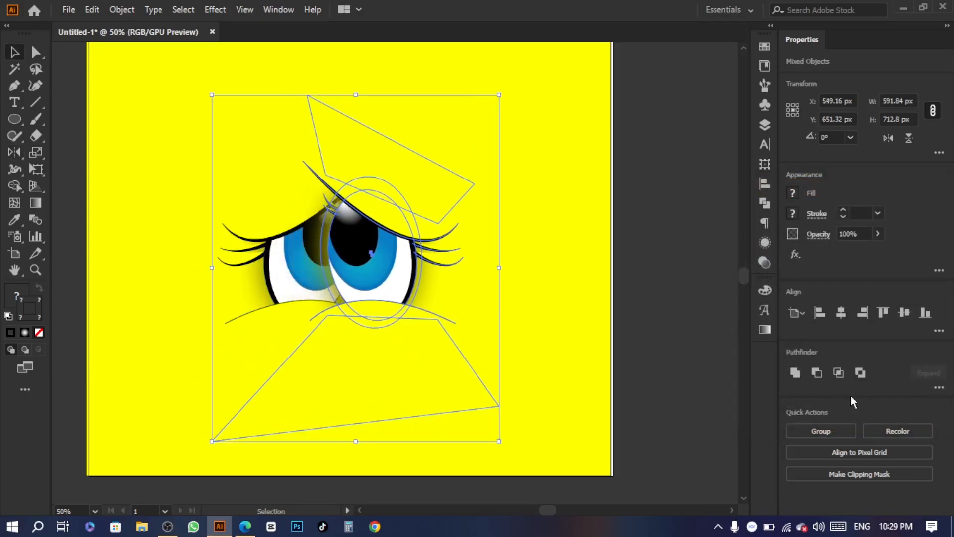
key(shift+Right)
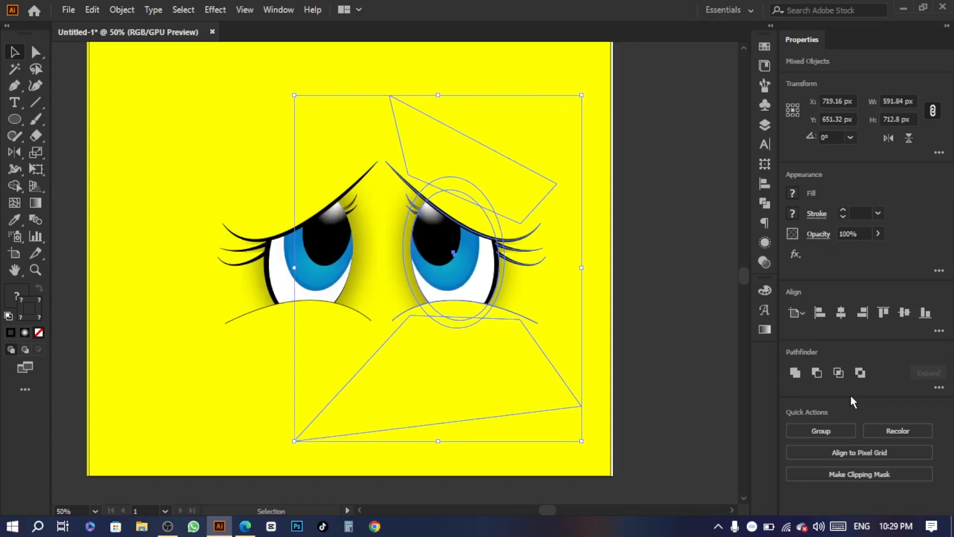
click(706, 309)
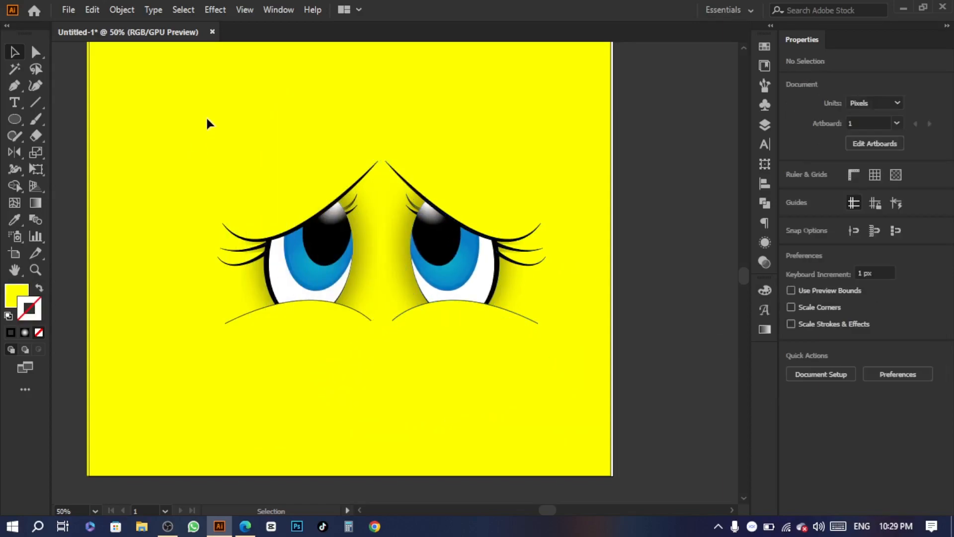
Step: Lower the inner end points of both upper eyelid lines together to Y 442.28 px
key(a)
click(378, 166)
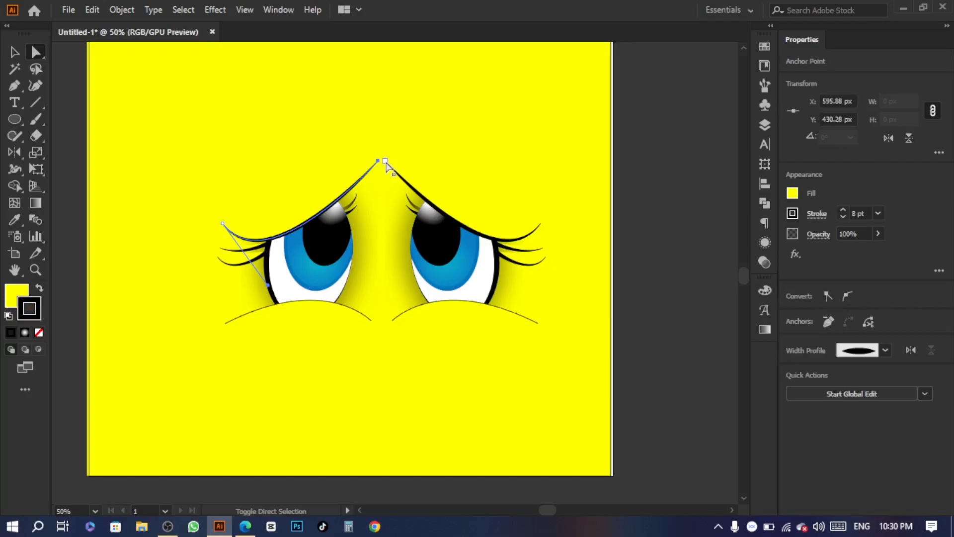
key(Down)
key(Down)
key(Down)
key(Down)
key(Down)
key(Down)
key(Down)
key(Down)
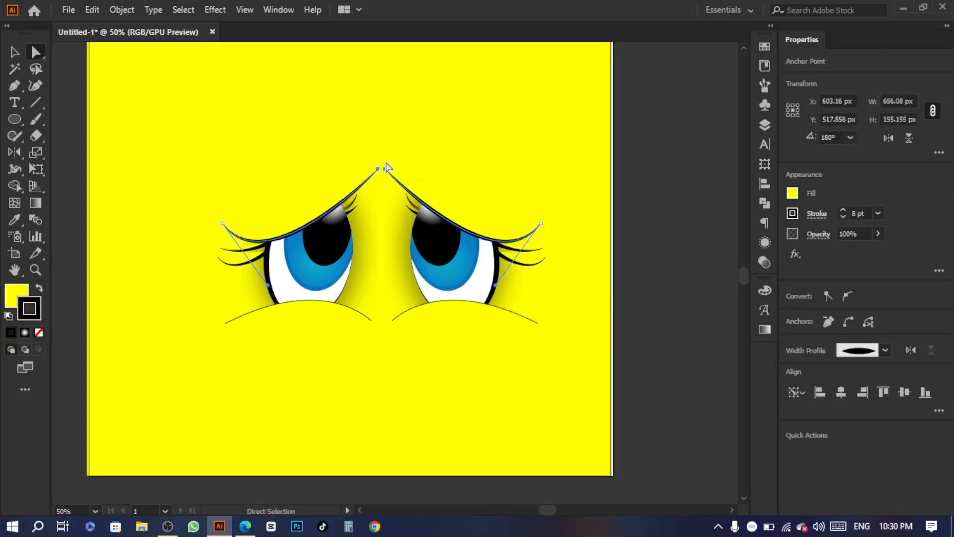
key(Up)
Step: Nudge the inner end points of the two upper eyelid lines slightly apart
click(451, 151)
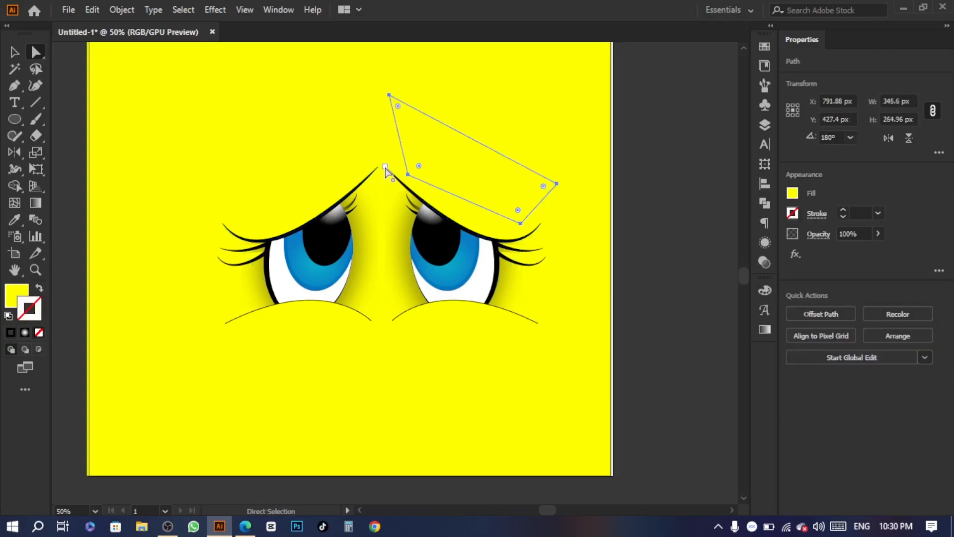
click(386, 167)
click(377, 167)
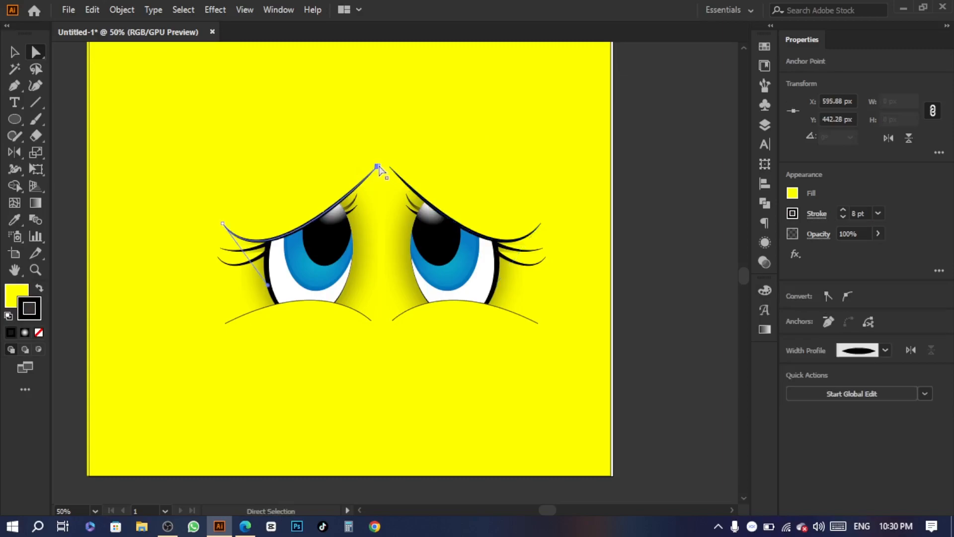
click(552, 233)
Step: Give both lower eyelid lines an 8 pt stroke with a width profile tapered at both ends
scroll(551, 232, down, 2)
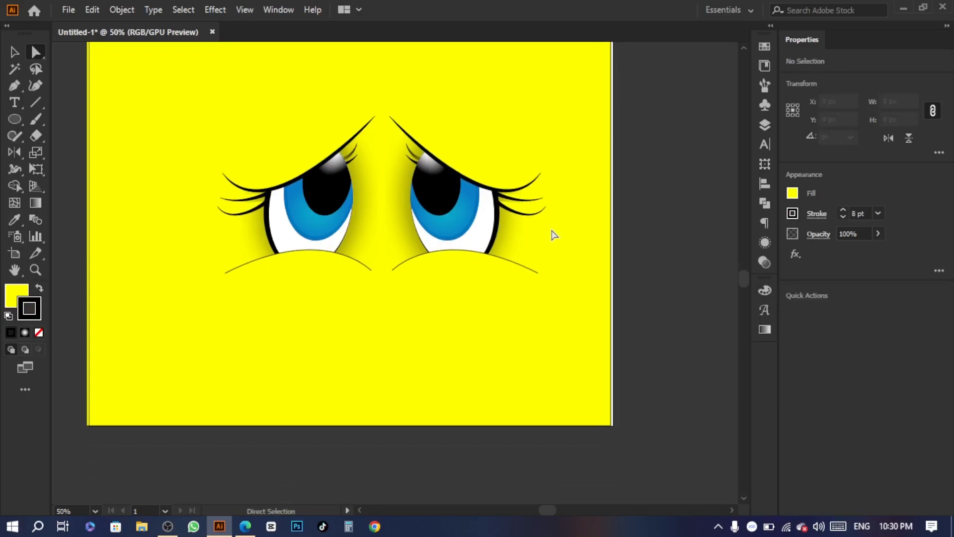
key(v)
click(506, 264)
shift+click(324, 252)
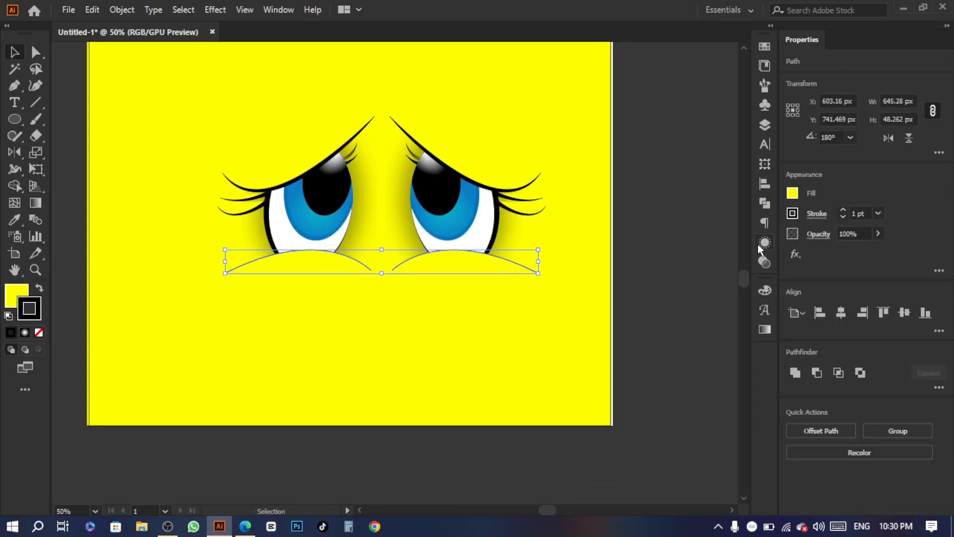
click(843, 210)
click(821, 214)
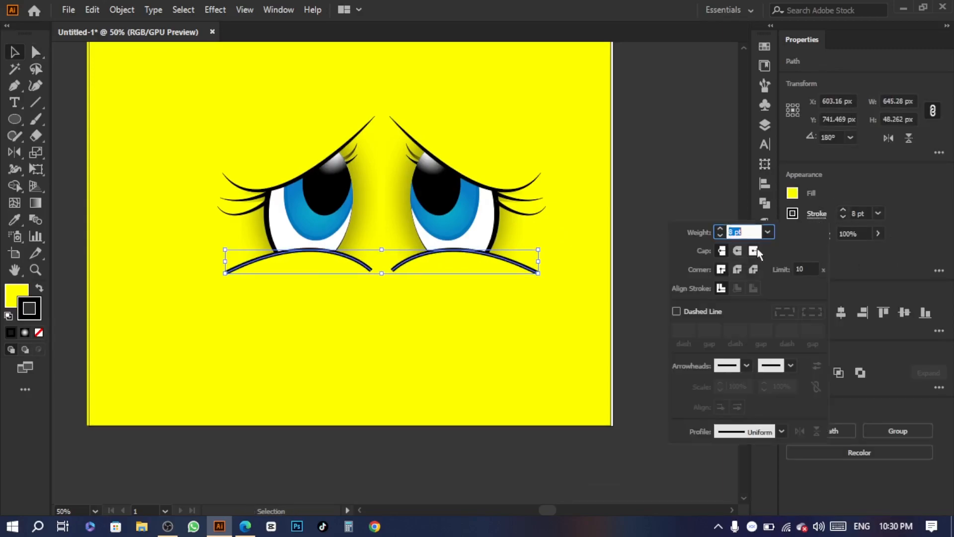
click(747, 432)
click(741, 293)
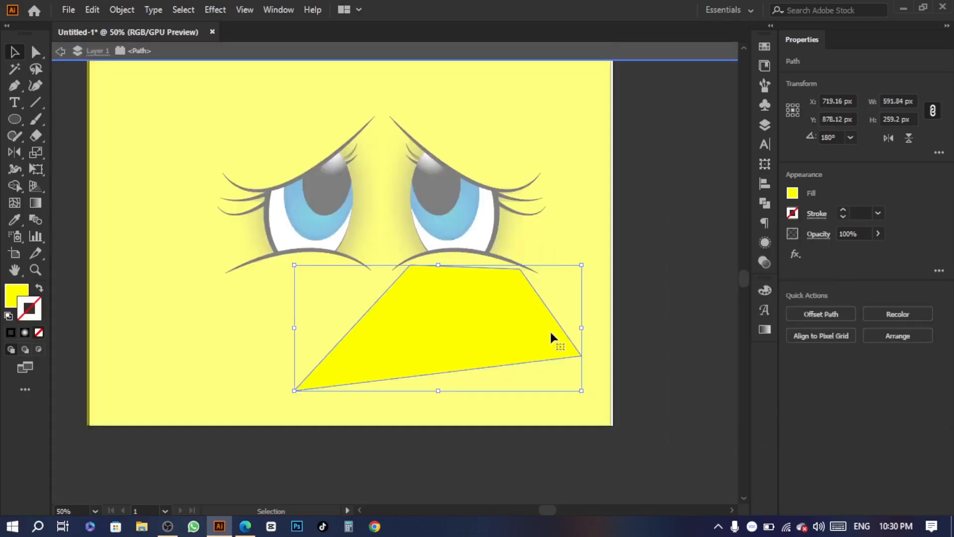
click(665, 225)
double_click(663, 219)
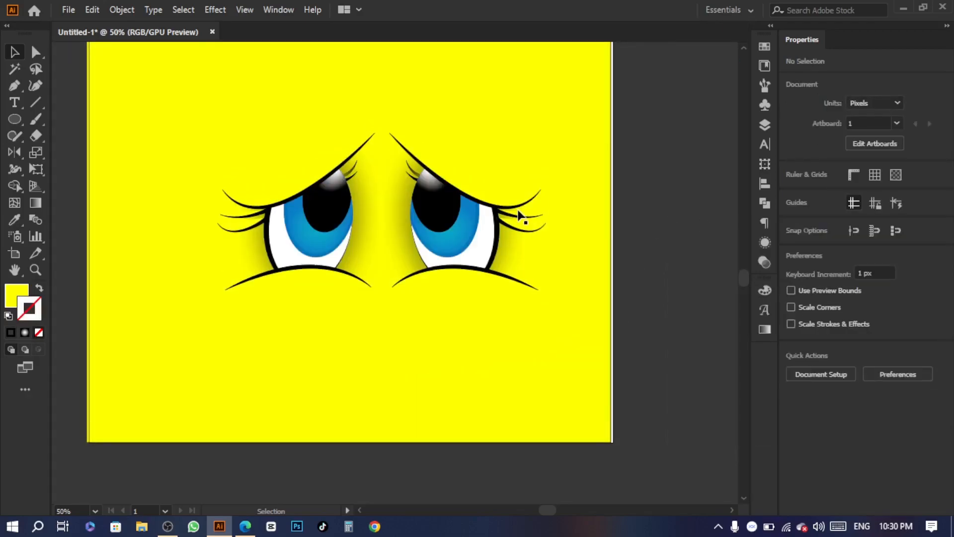
scroll(519, 216, right, 2)
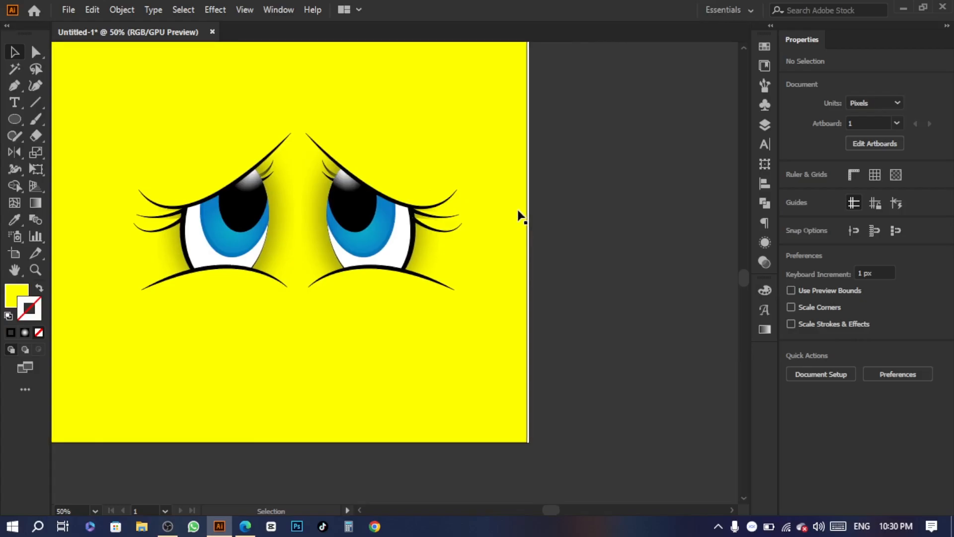